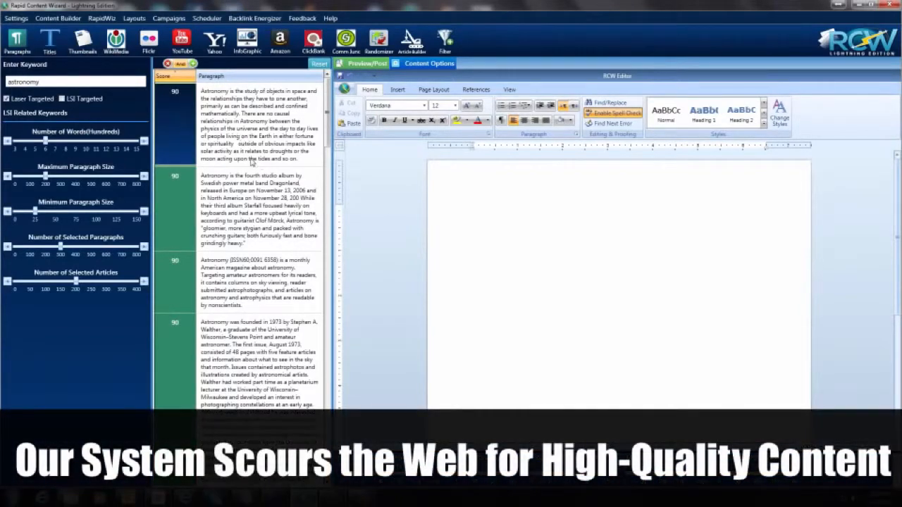
Step: Look through the scored paragraph results for the keyword astronomy
scroll(252, 162, down, 10)
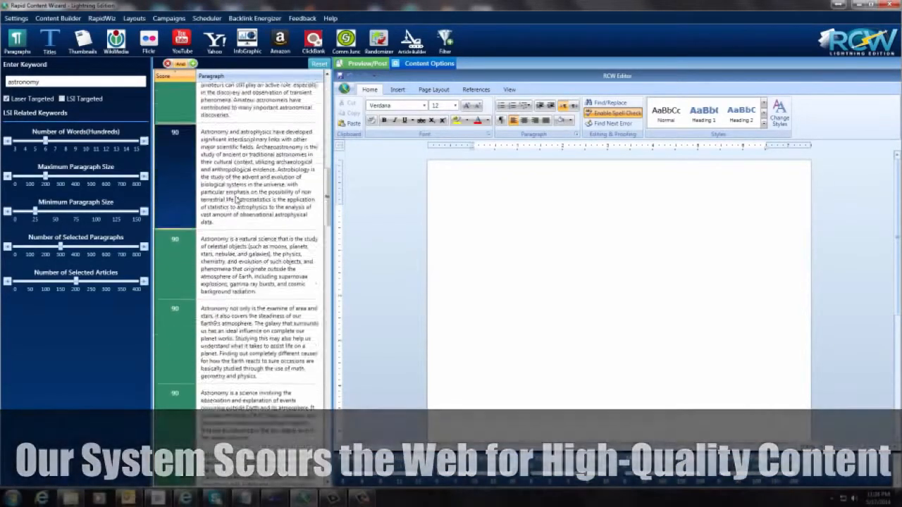
scroll(236, 200, down, 5)
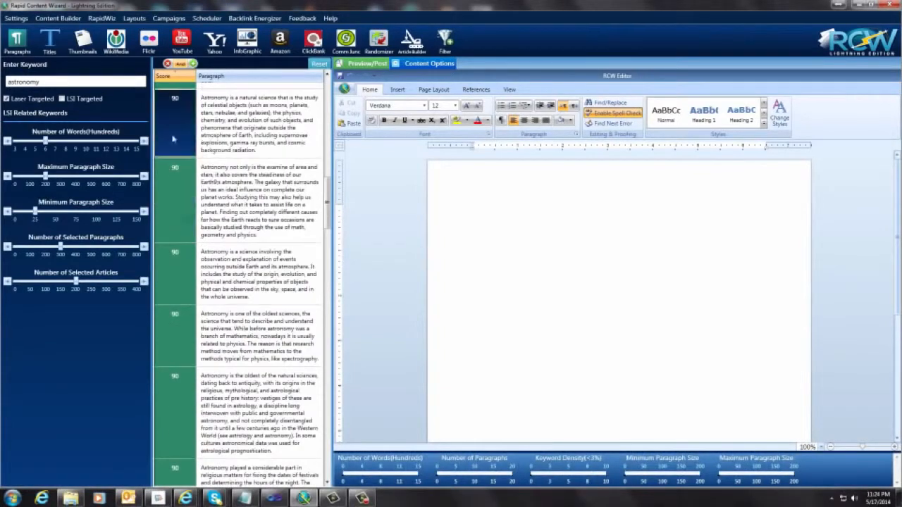
scroll(174, 177, down, 10)
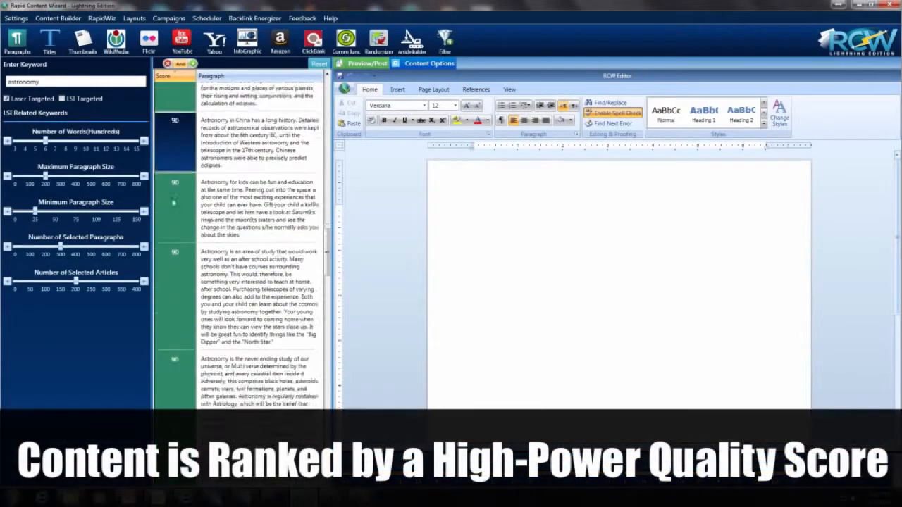
scroll(176, 197, down, 10)
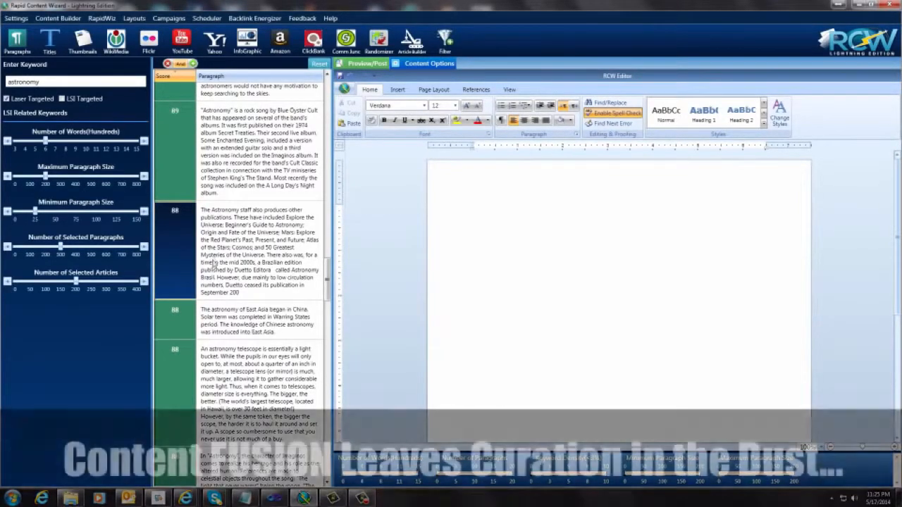
scroll(225, 264, up, 10)
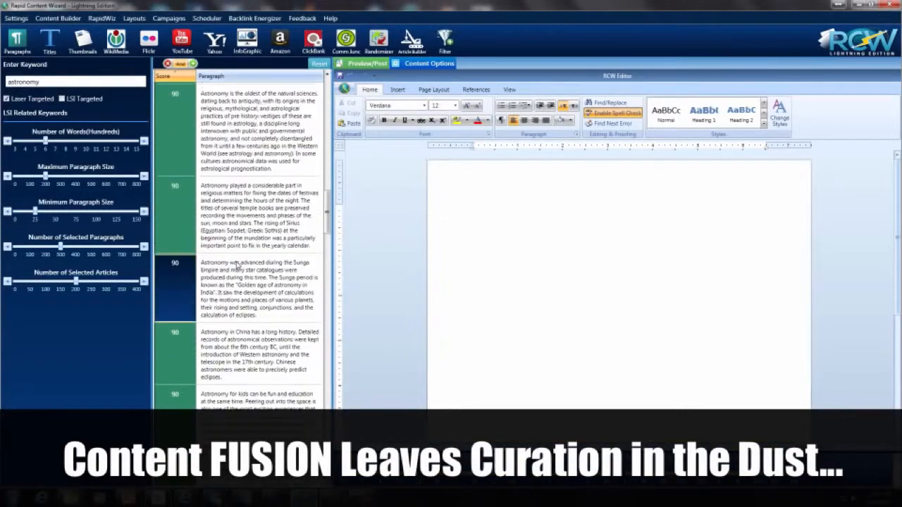
scroll(238, 265, up, 10)
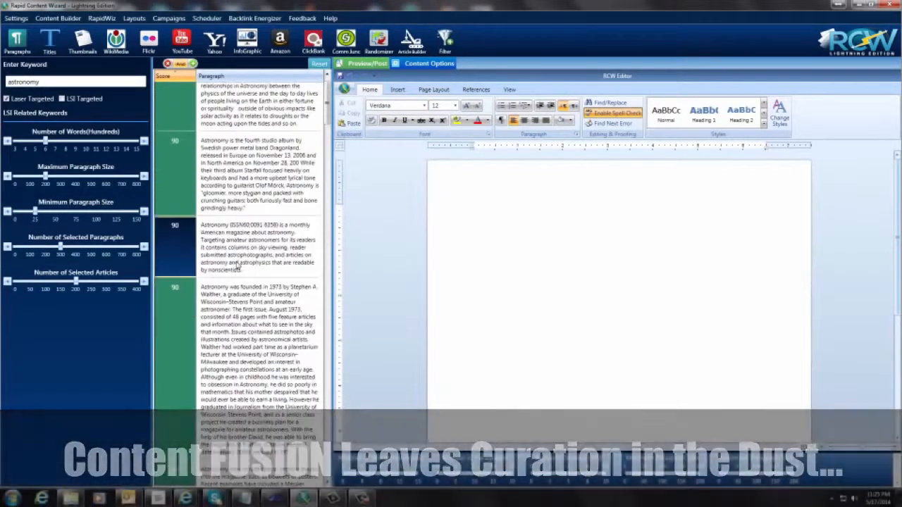
scroll(237, 266, up, 3)
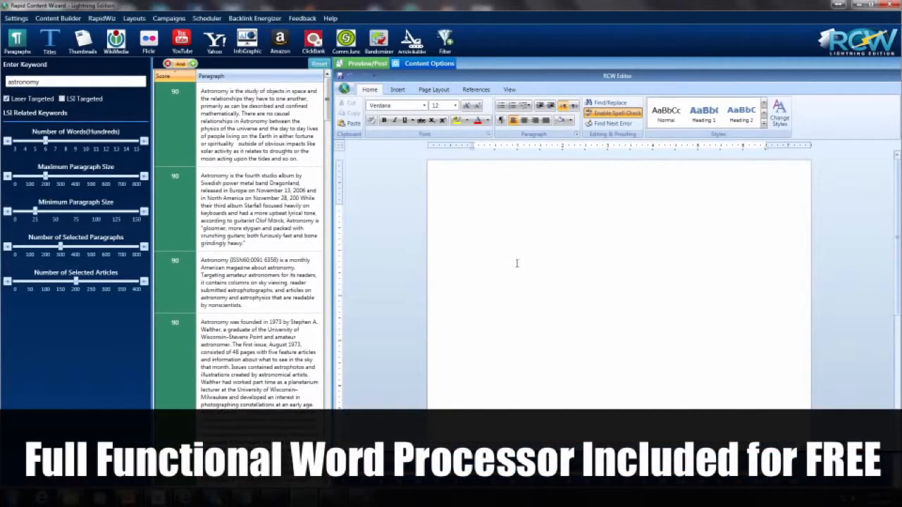
Step: Add the paragraphs on the study of objects in space, the magazine's 1973 founding, natural science and the oldest sciences to the article
double_click(178, 146)
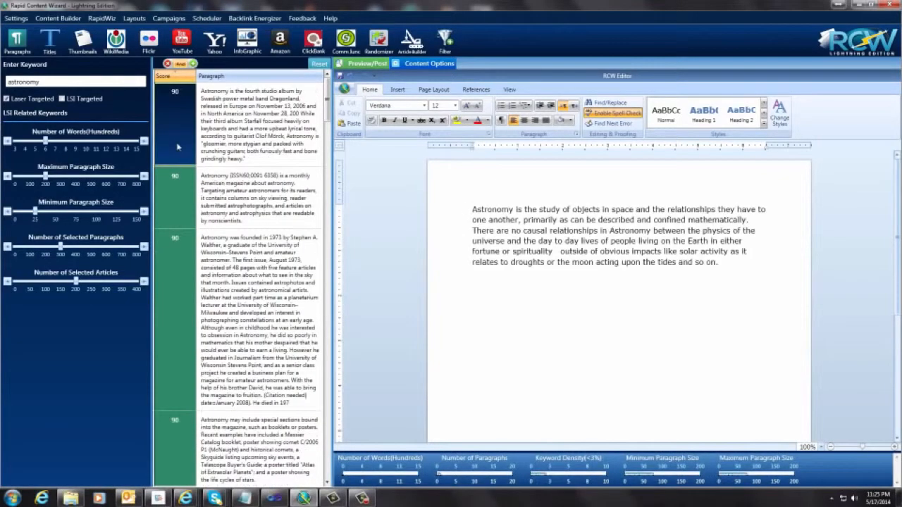
double_click(189, 266)
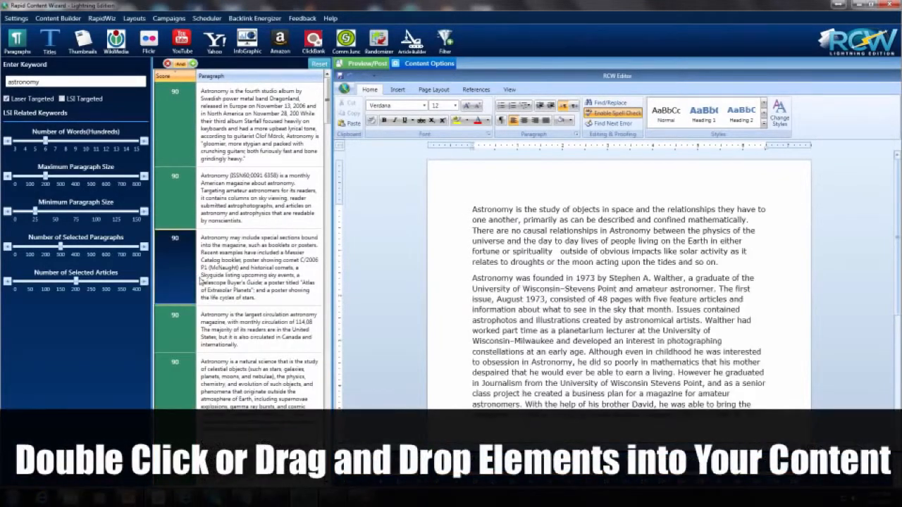
double_click(180, 212)
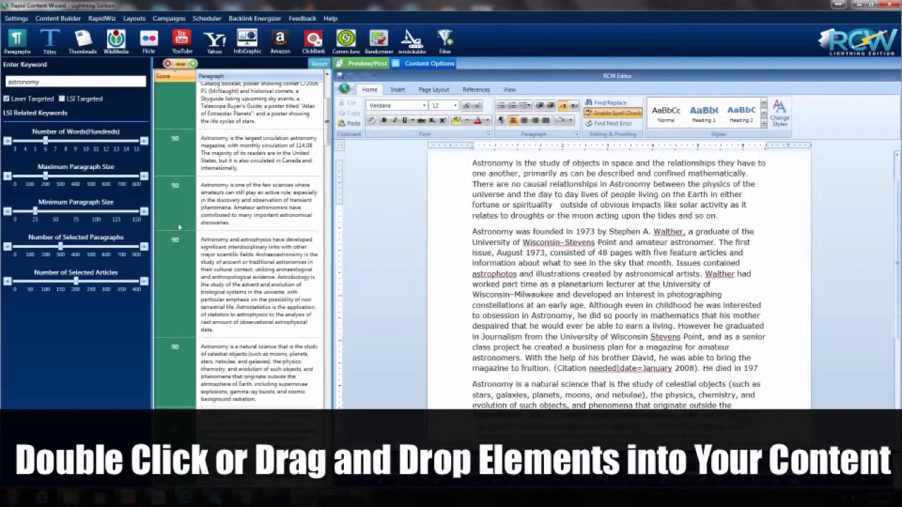
scroll(173, 341, down, 3)
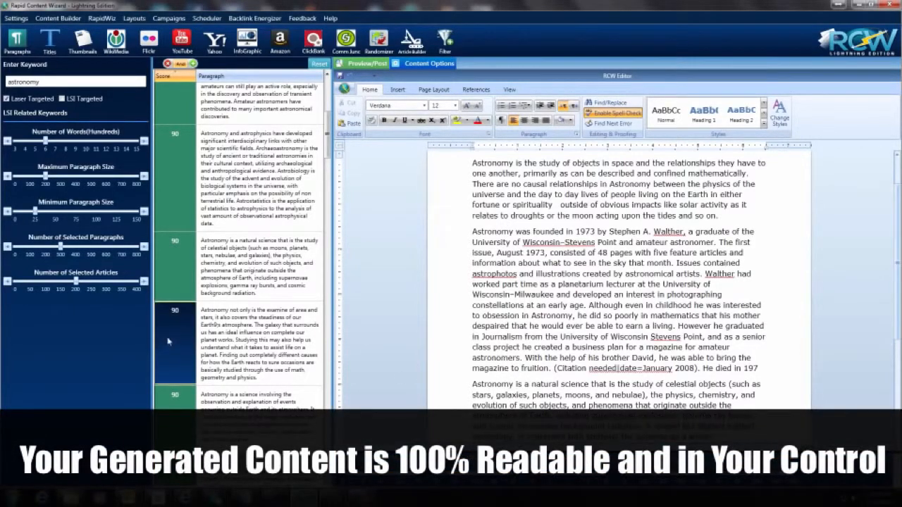
scroll(172, 324, down, 5)
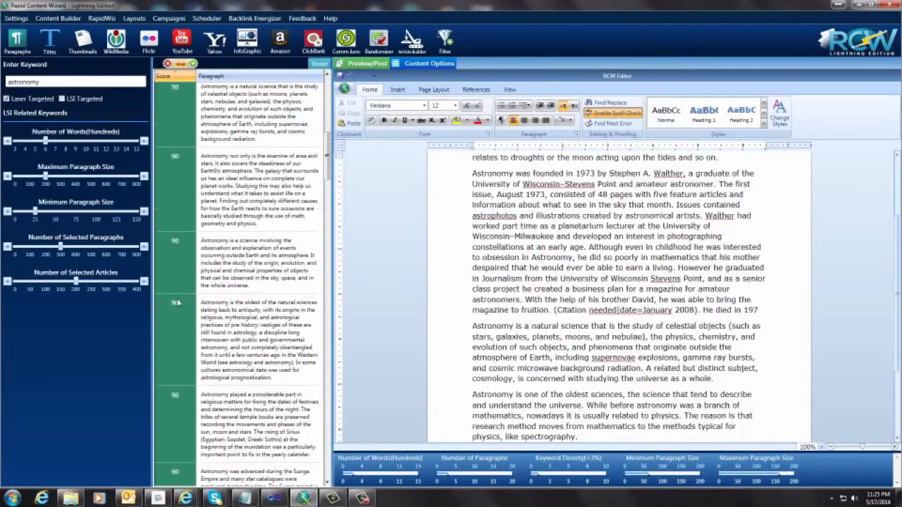
scroll(177, 302, down, 3)
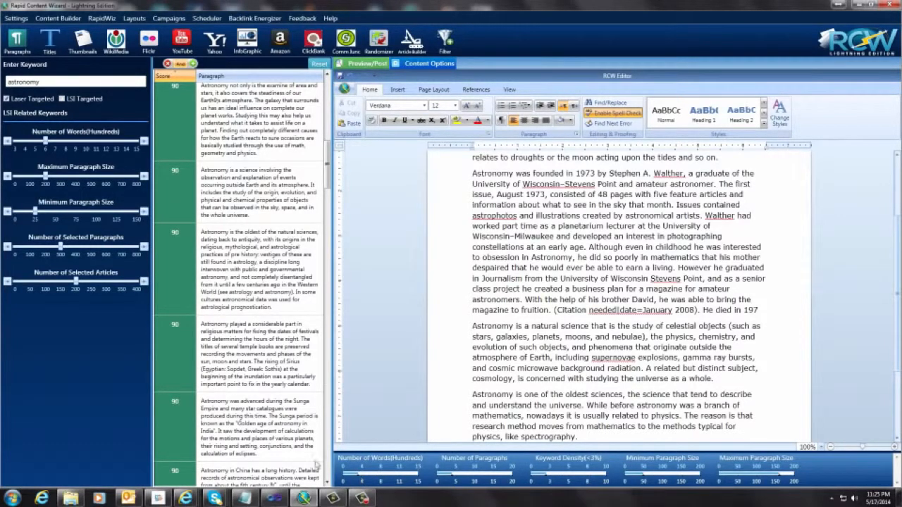
Step: Add the paragraphs on religious festival dates, after school study, the Blue Öyster Cult song and the astronomy telescope to the article
click(183, 360)
scroll(201, 363, down, 7)
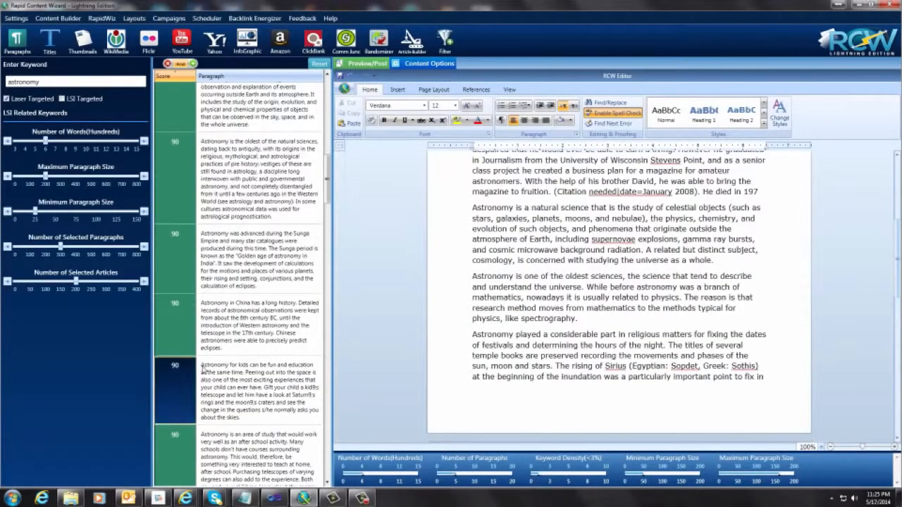
click(203, 363)
scroll(186, 354, down, 3)
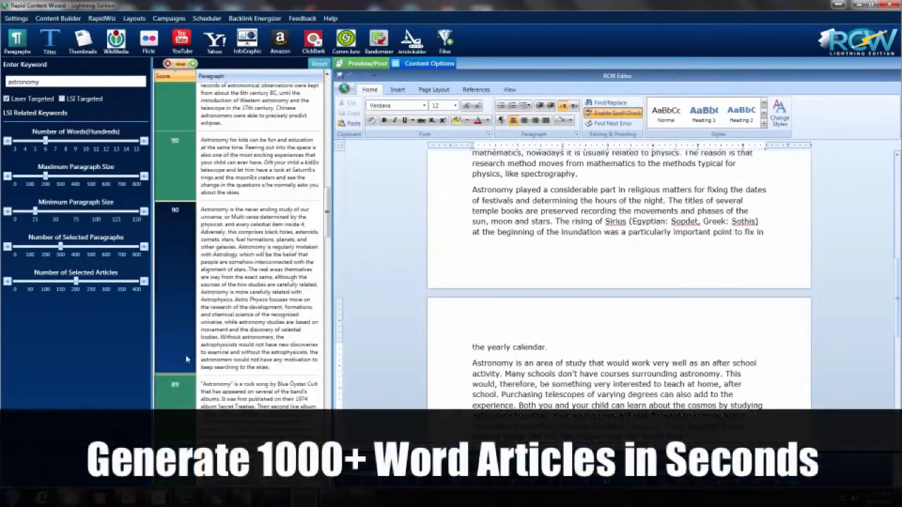
click(180, 400)
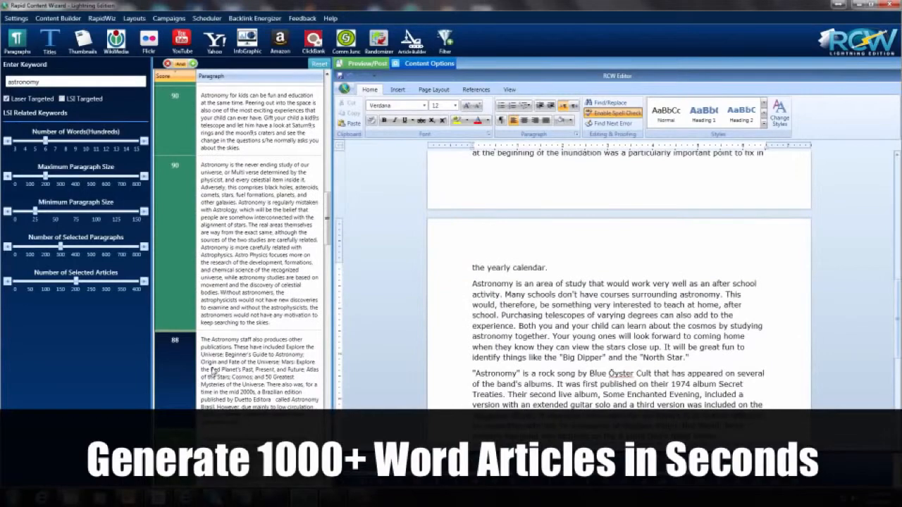
scroll(212, 371, down, 3)
click(206, 371)
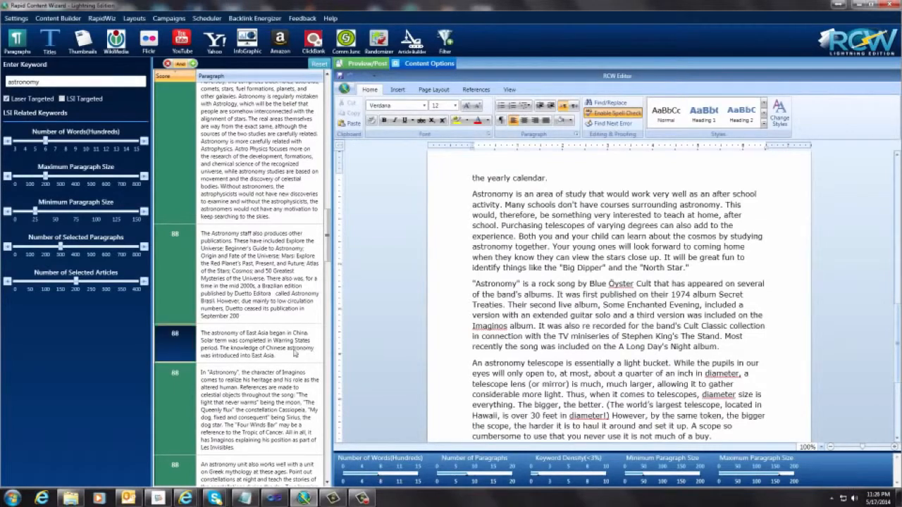
Step: Insert the title "Astronomy Real Star Power" at the beginning of the article
scroll(590, 316, up, 10)
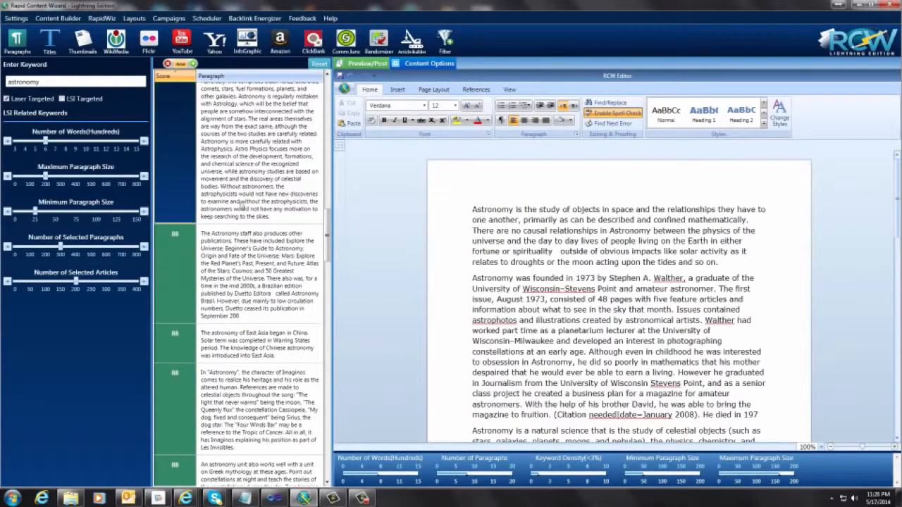
click(49, 41)
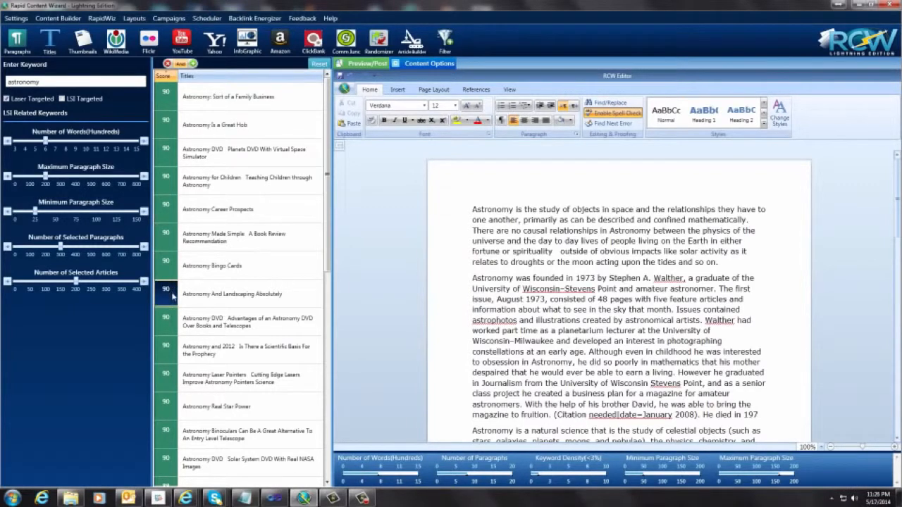
click(177, 400)
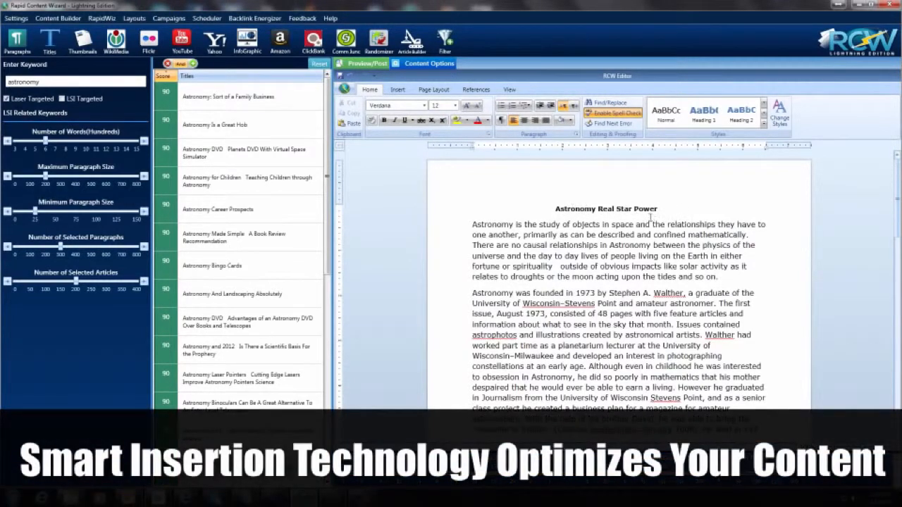
Step: Insert the thumbnail image "Take Me to the Stars & I'll Show You the Universe" beneath the article title
click(81, 44)
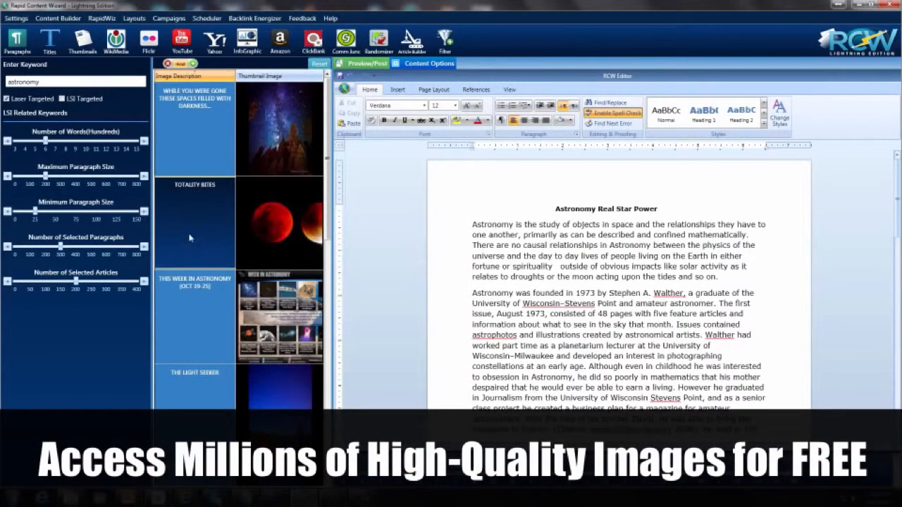
scroll(189, 238, down, 10)
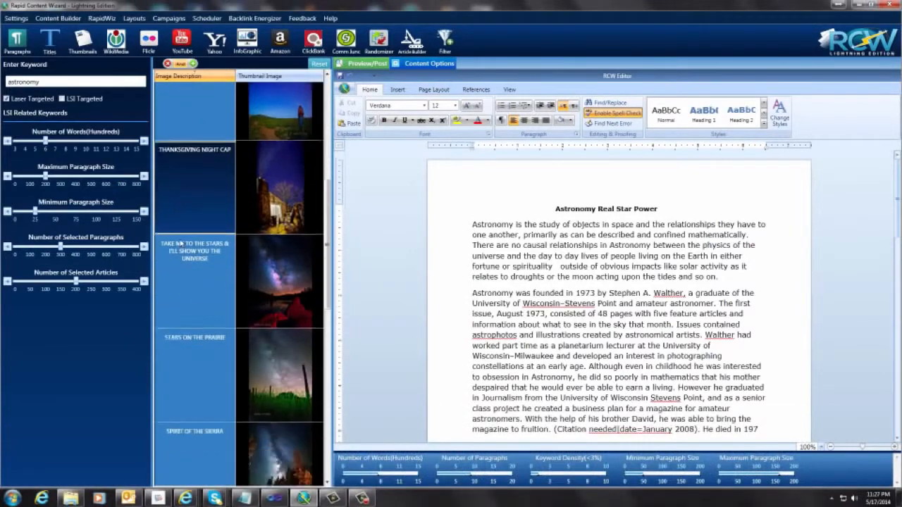
scroll(180, 243, down, 1)
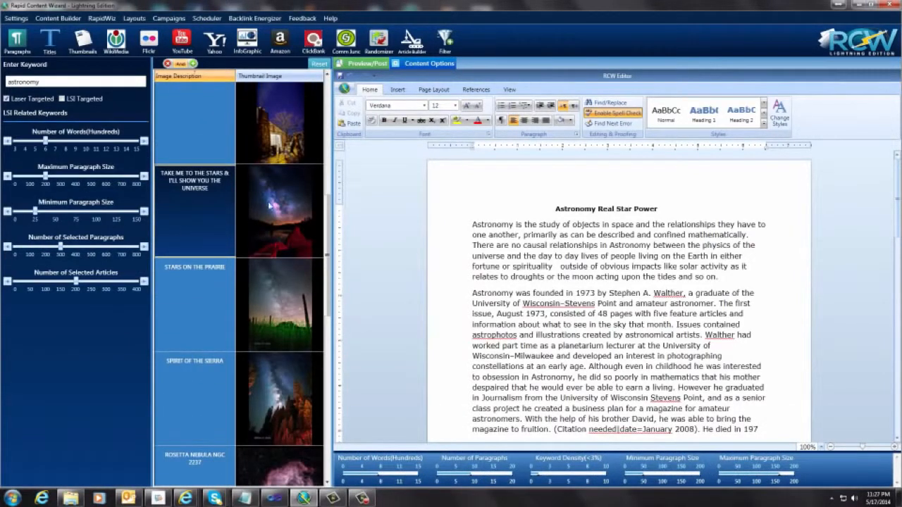
double_click(189, 214)
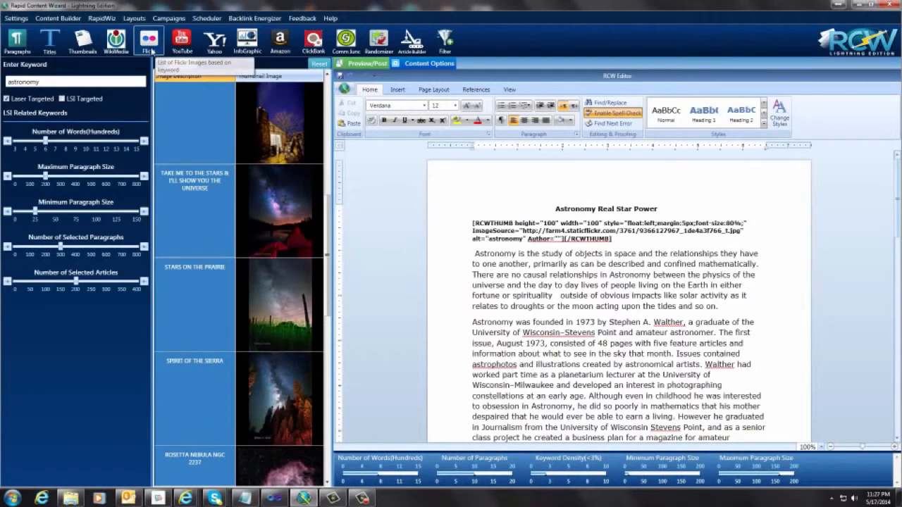
Step: Insert the Flickr image "Rosetta Nebula NGC 2237" before the paragraph beginning "Astronomy is one of the oldest sciences"
click(150, 49)
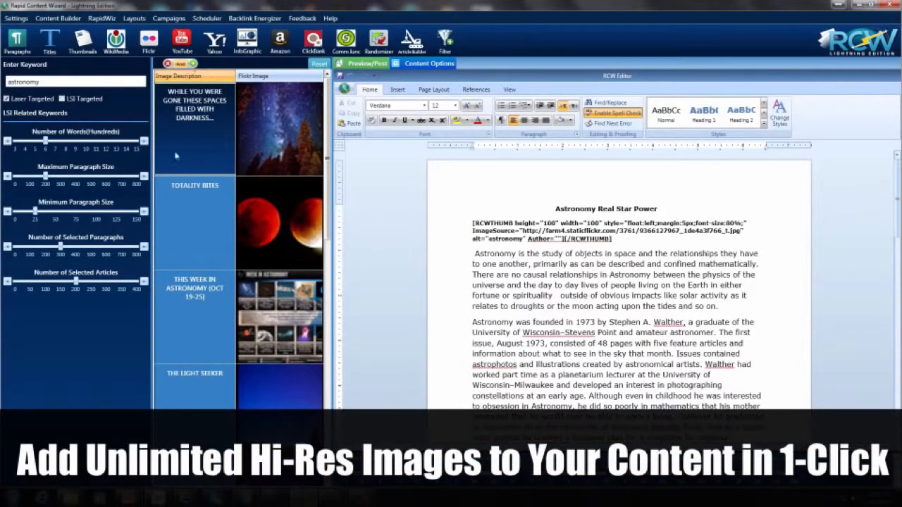
scroll(191, 277, down, 1)
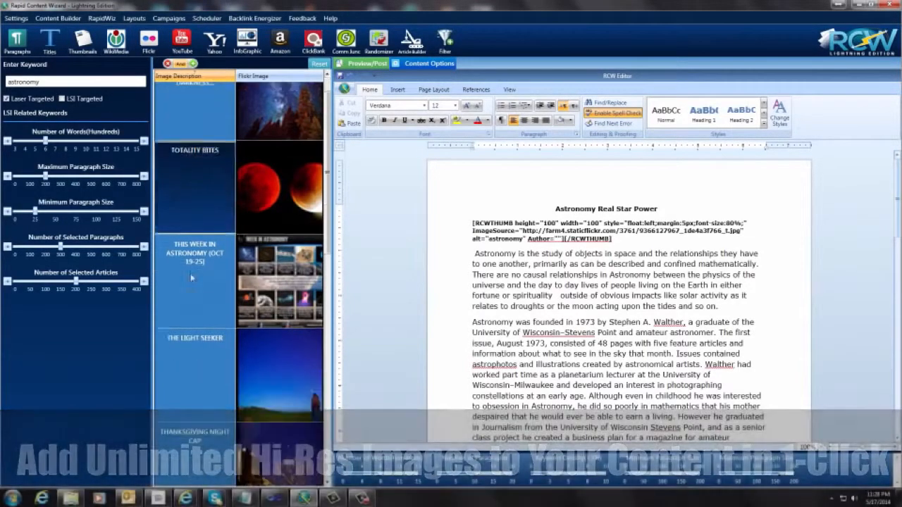
scroll(191, 279, down, 10)
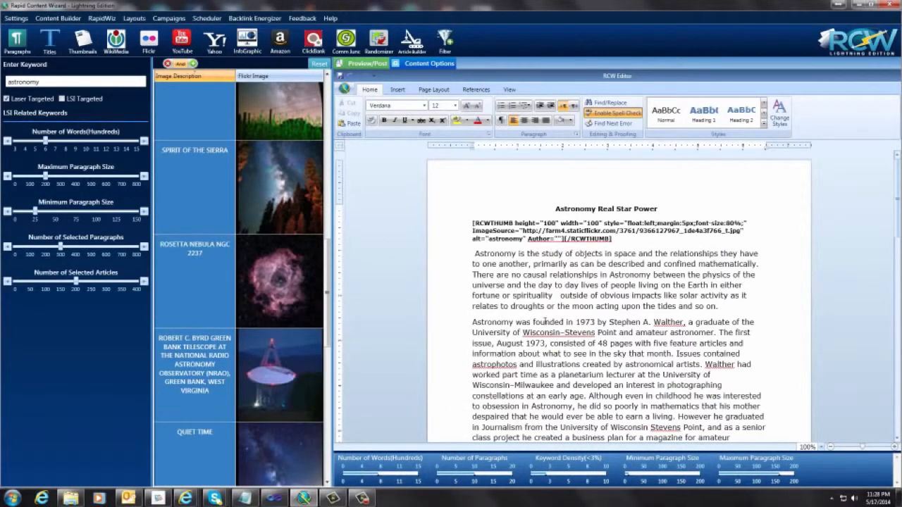
scroll(544, 321, down, 3)
scroll(545, 321, down, 3)
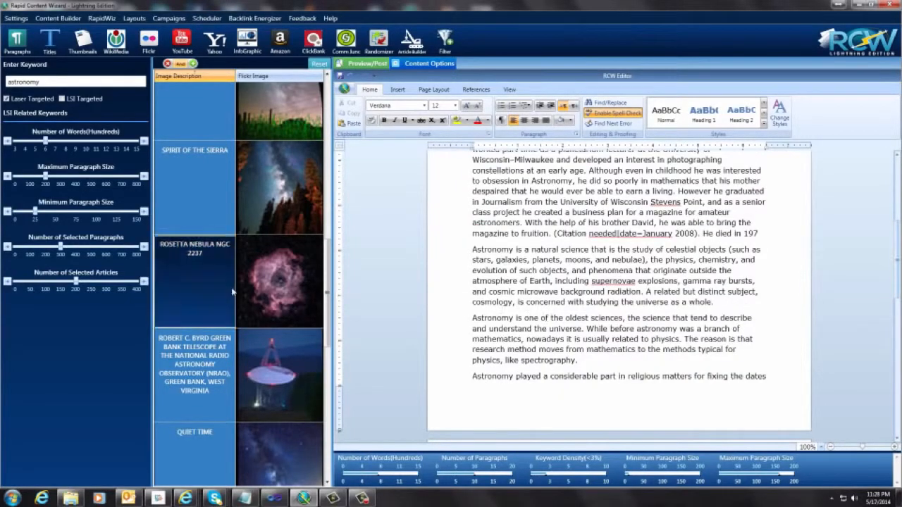
drag(182, 275, 759, 302)
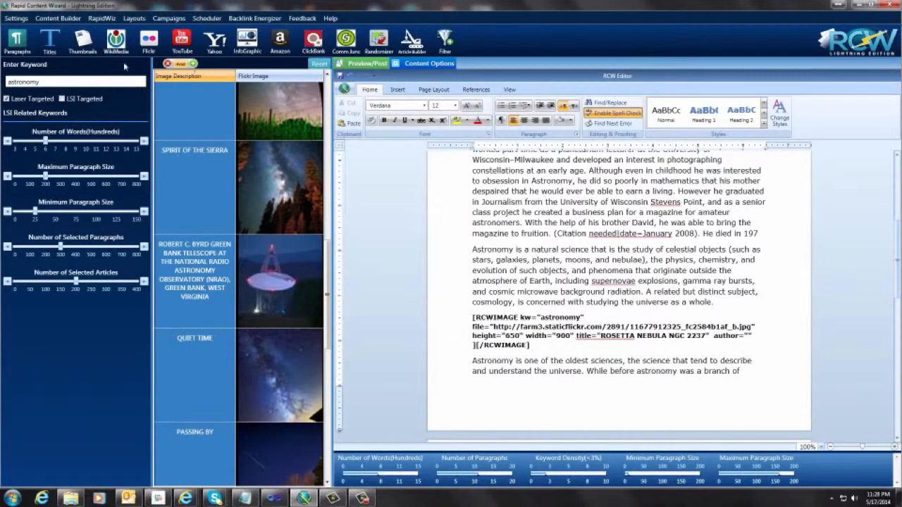
Step: Insert the YouTube video "Webcam Astronomy - With Real Video" before the paragraph on religious festival dates
click(181, 50)
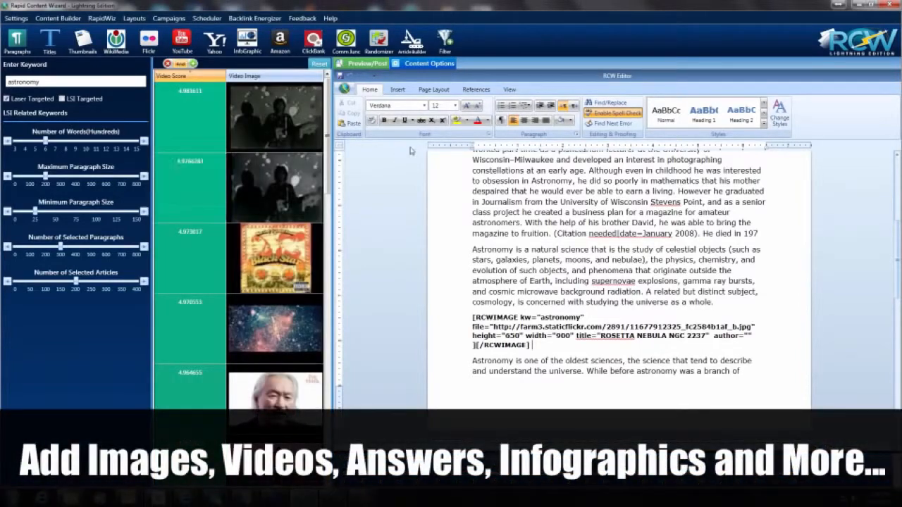
scroll(323, 195, down, 3)
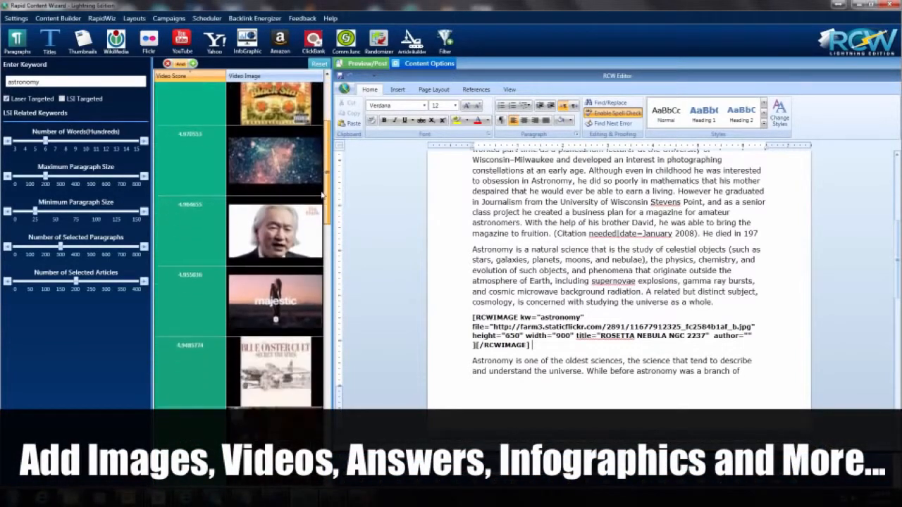
scroll(323, 195, down, 5)
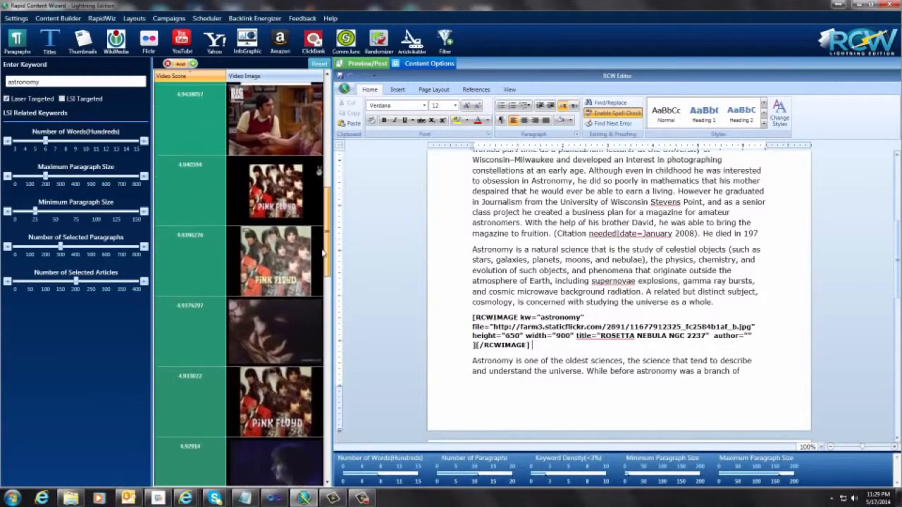
scroll(323, 254, down, 8)
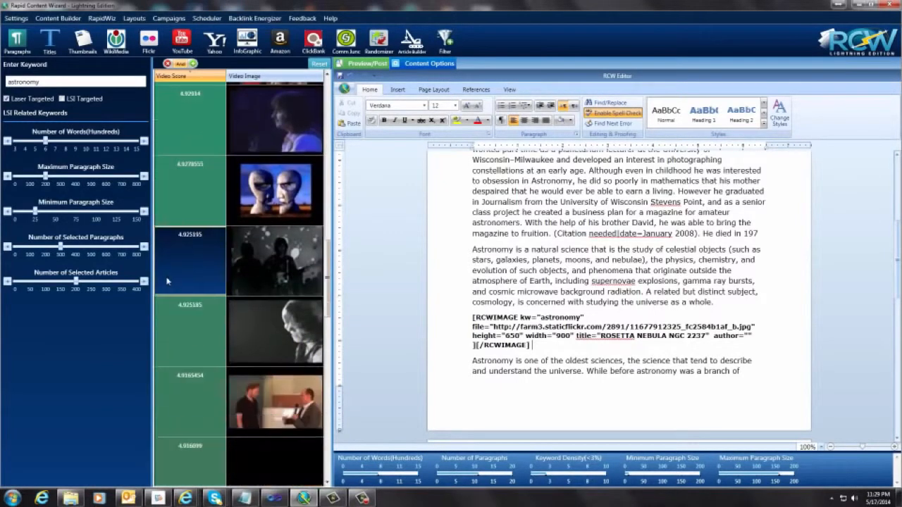
scroll(167, 281, down, 7)
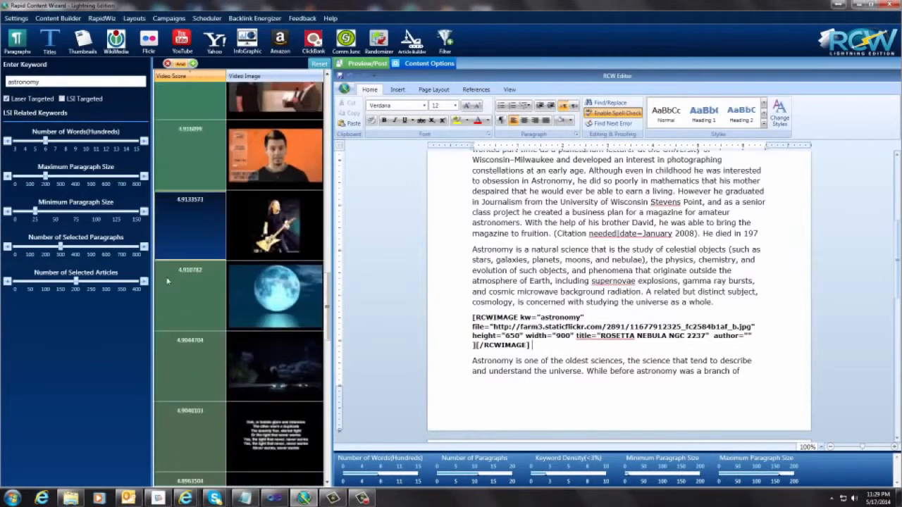
scroll(167, 281, down, 6)
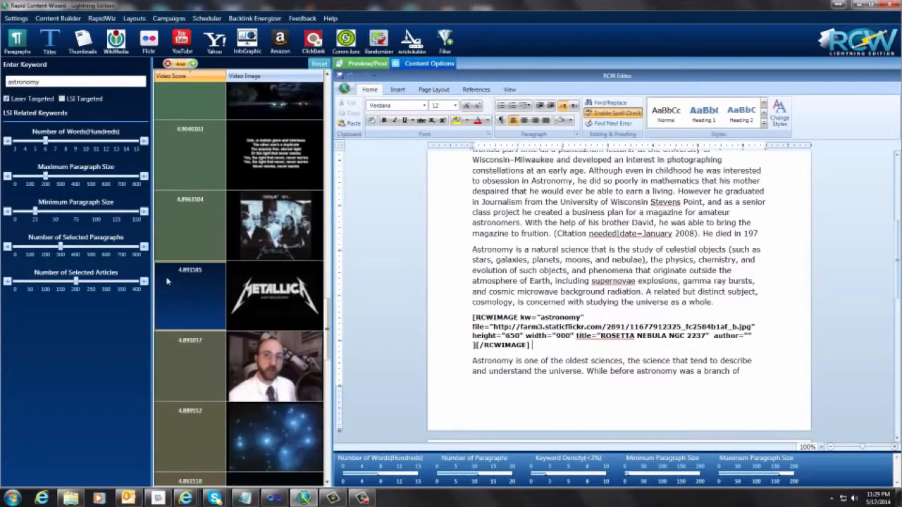
scroll(167, 281, down, 4)
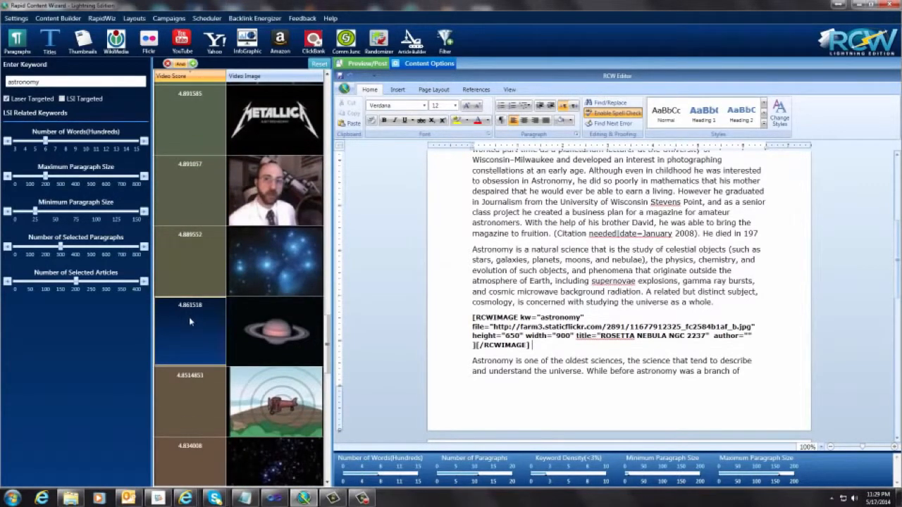
scroll(553, 306, down, 5)
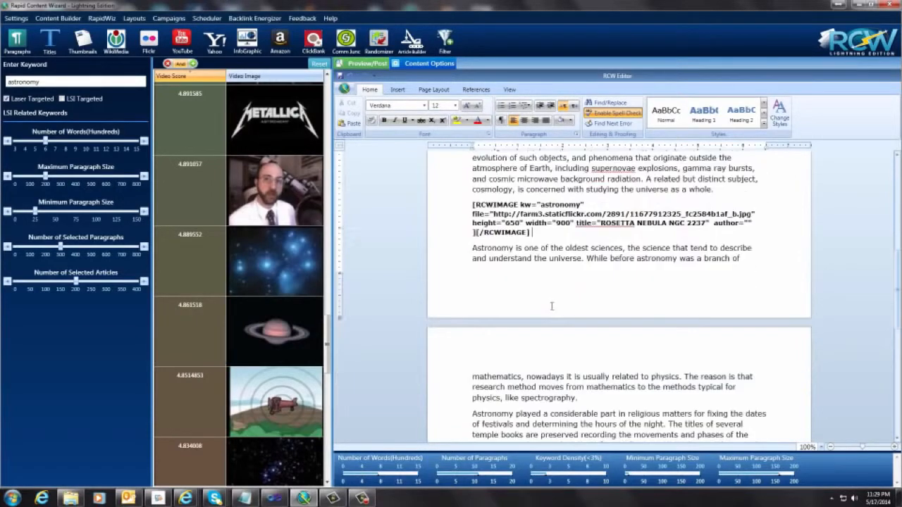
drag(194, 330, 635, 296)
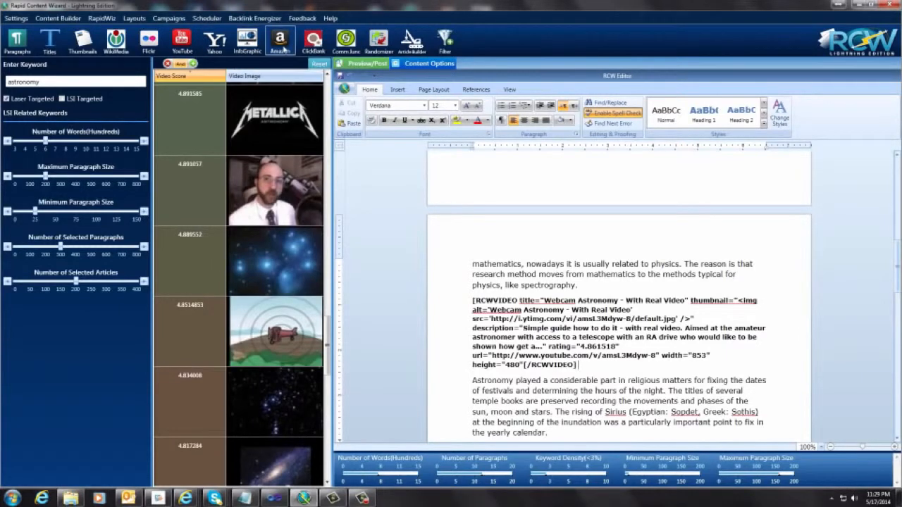
Step: Insert the ClickBank product "Stargazing For Beginners" before the paragraph on after school study
click(315, 40)
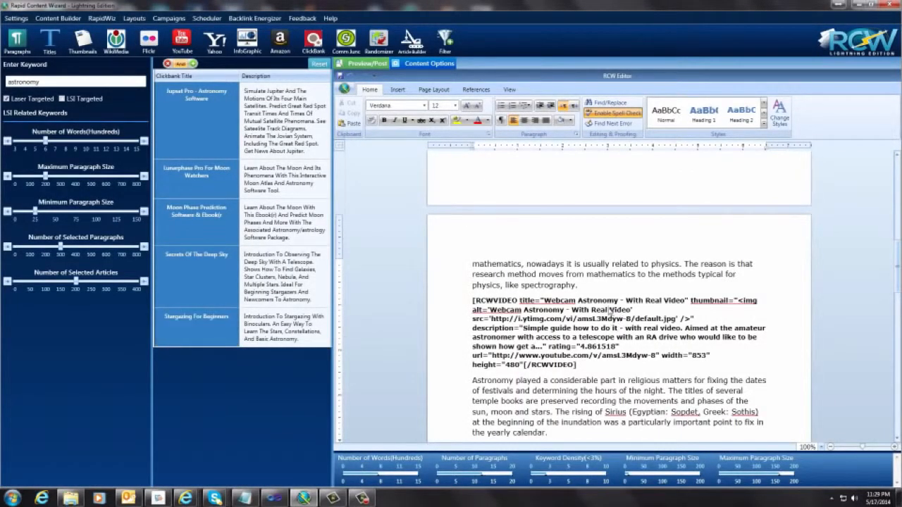
click(610, 310)
scroll(611, 310, down, 5)
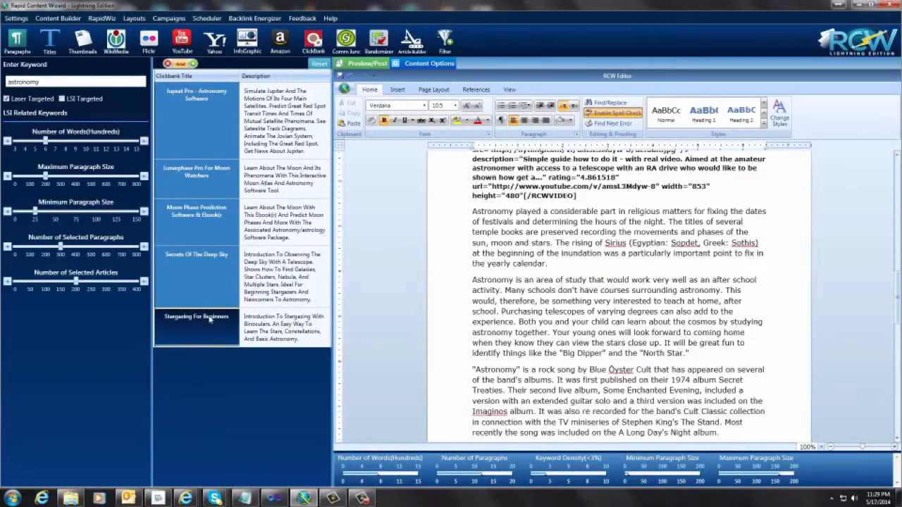
drag(197, 323, 638, 276)
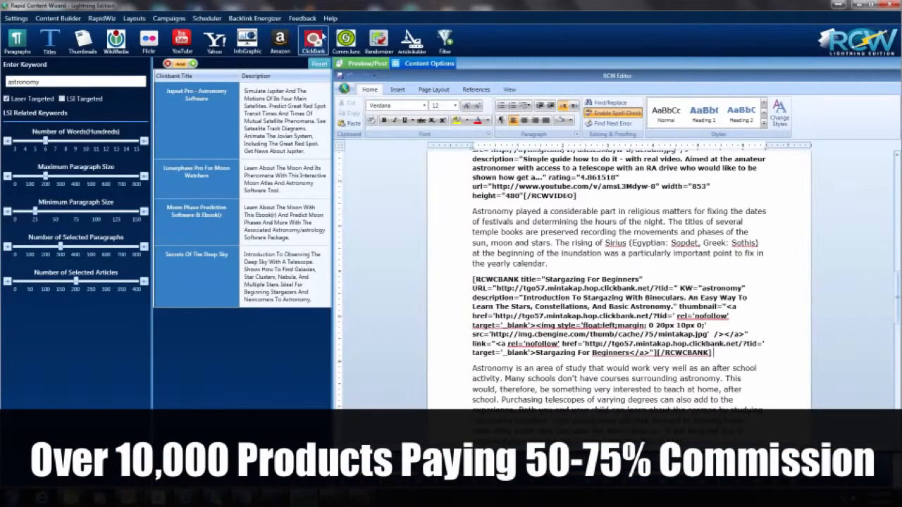
Step: Insert the Amazon product "Astronomy: A Self-Teaching Guide (Wiley Self-Teaching Guides)" at the end of the article
click(279, 45)
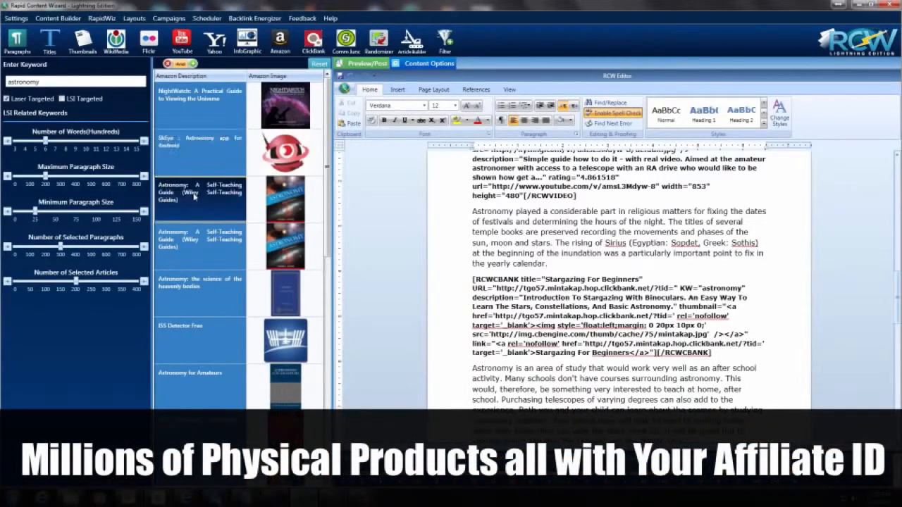
scroll(194, 194, down, 1)
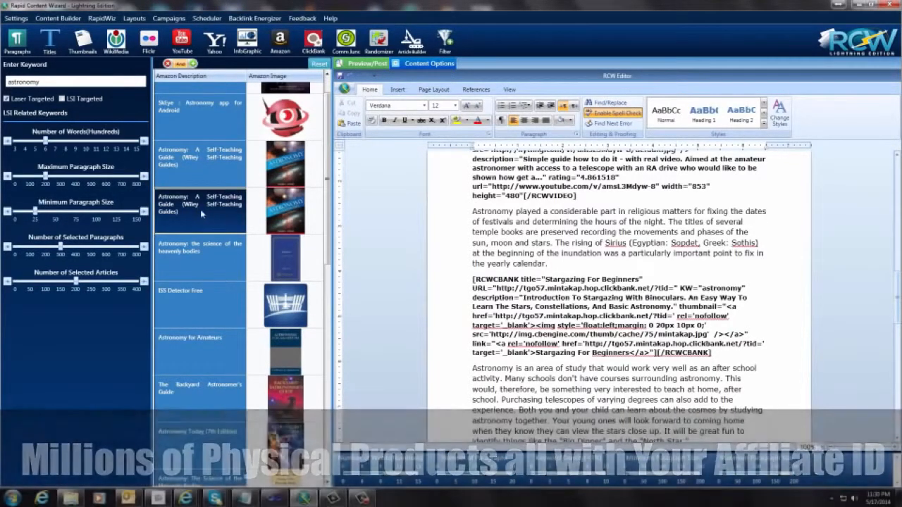
scroll(623, 285, down, 15)
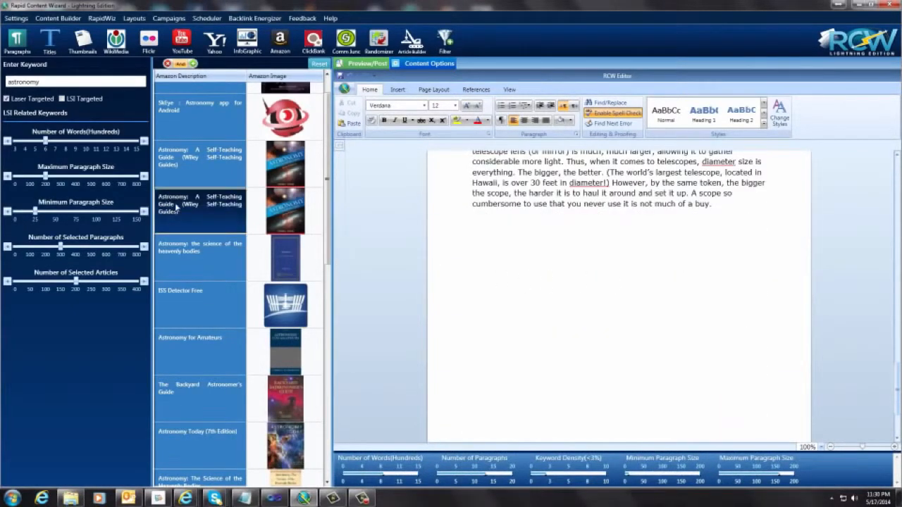
drag(176, 206, 637, 276)
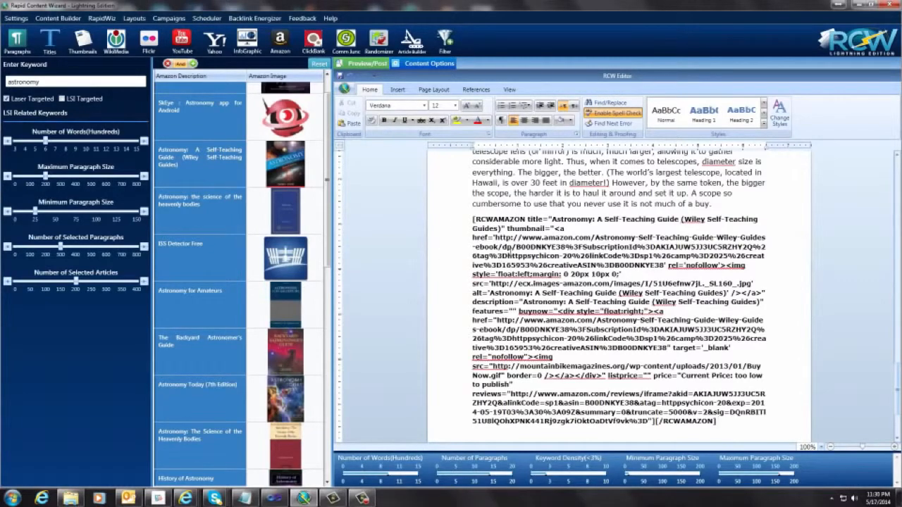
Step: Open the finished article for previewing and posting, and look over its editable text
scroll(509, 257, up, 20)
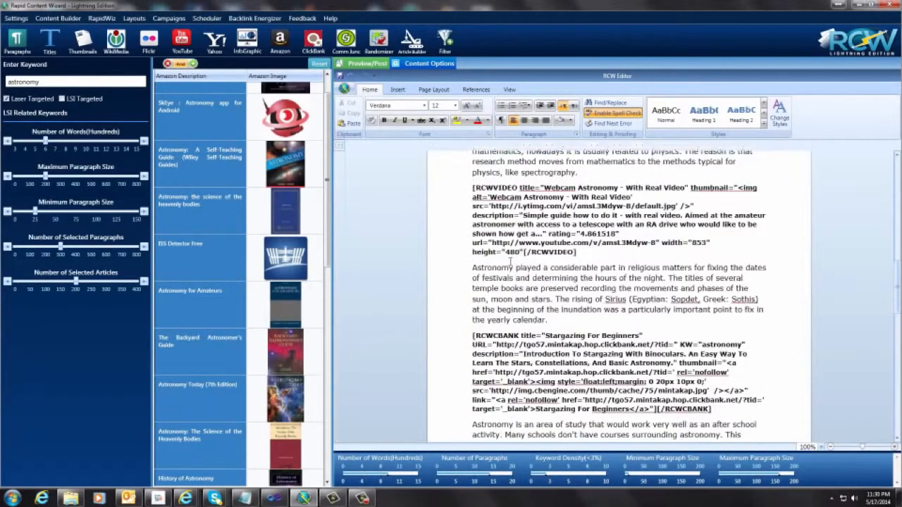
scroll(511, 261, up, 2)
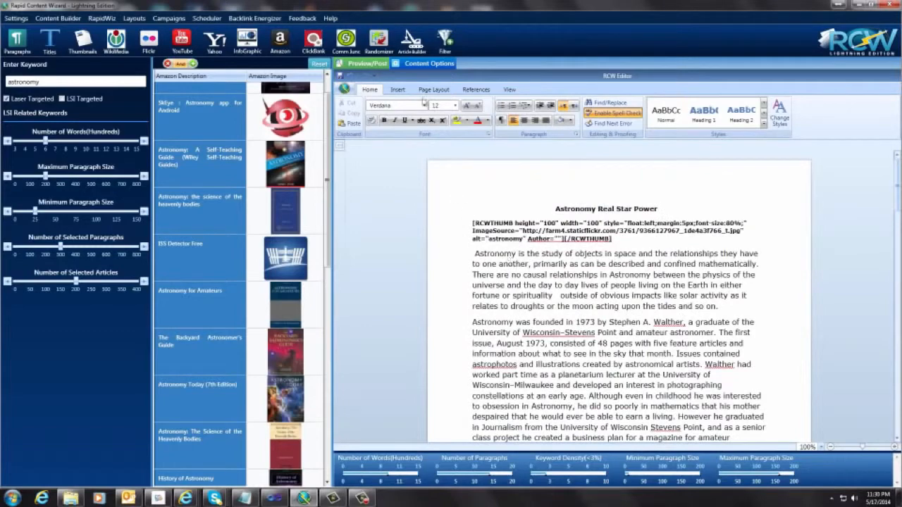
click(372, 64)
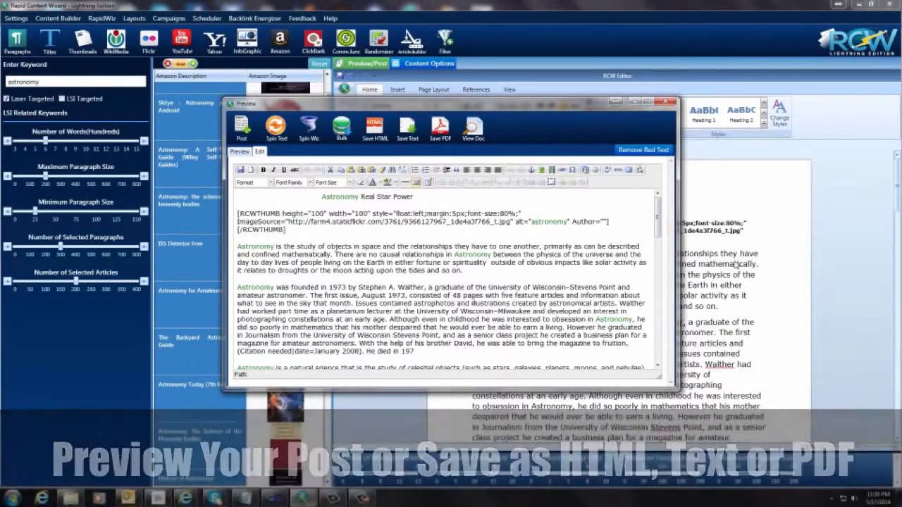
drag(296, 247, 445, 254)
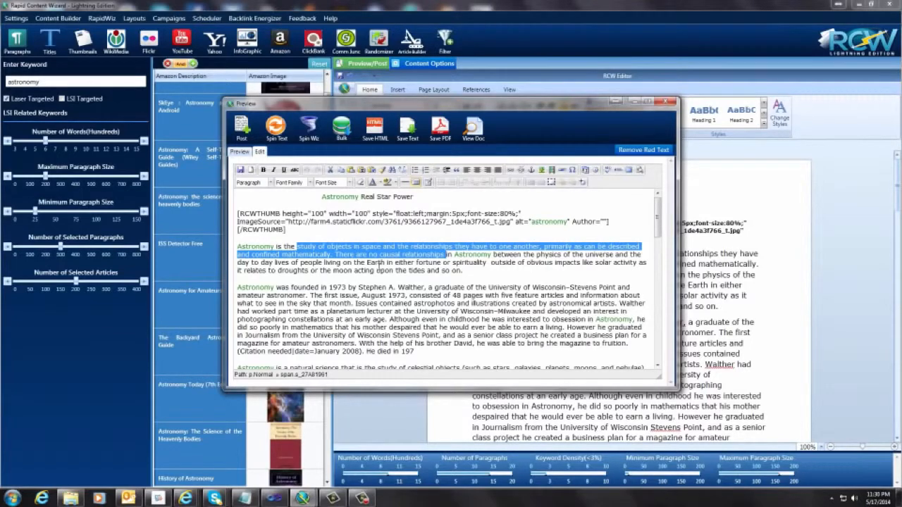
click(368, 263)
scroll(368, 262, down, 10)
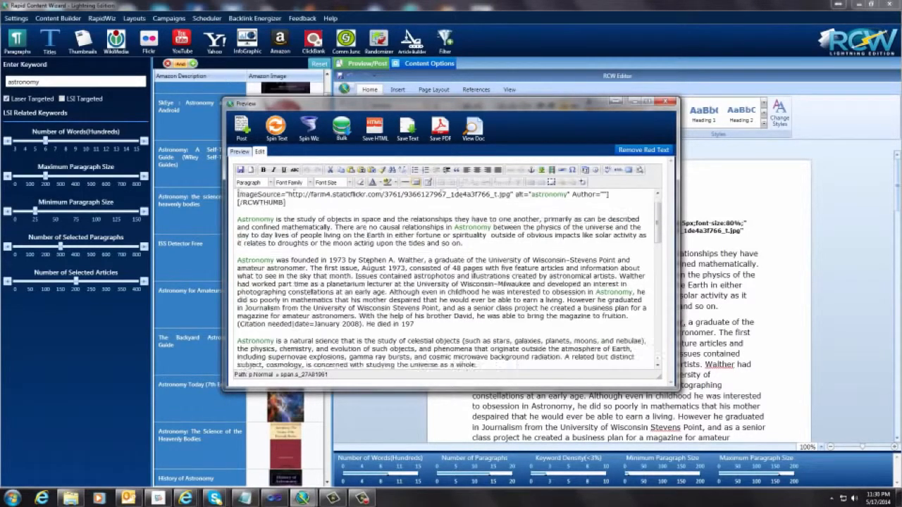
scroll(368, 263, up, 10)
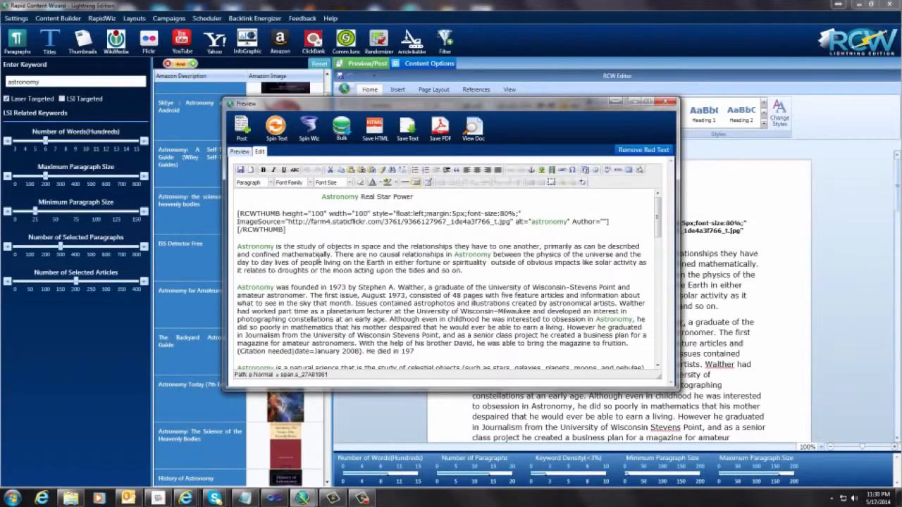
Step: Examine the rendered article from start to end, including the thumbnail, nebula image, video, ClickBank product and Amazon reviews
click(240, 152)
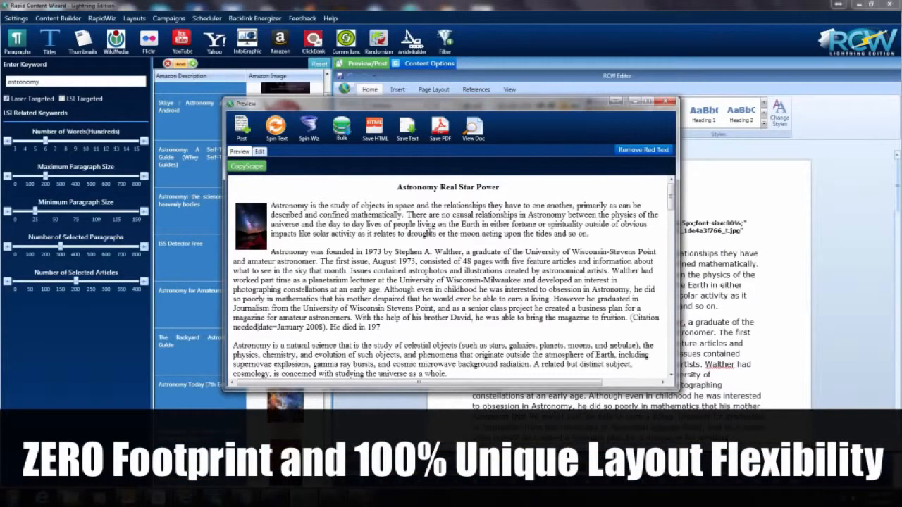
drag(342, 217, 482, 224)
scroll(403, 228, down, 1)
scroll(402, 228, up, 1)
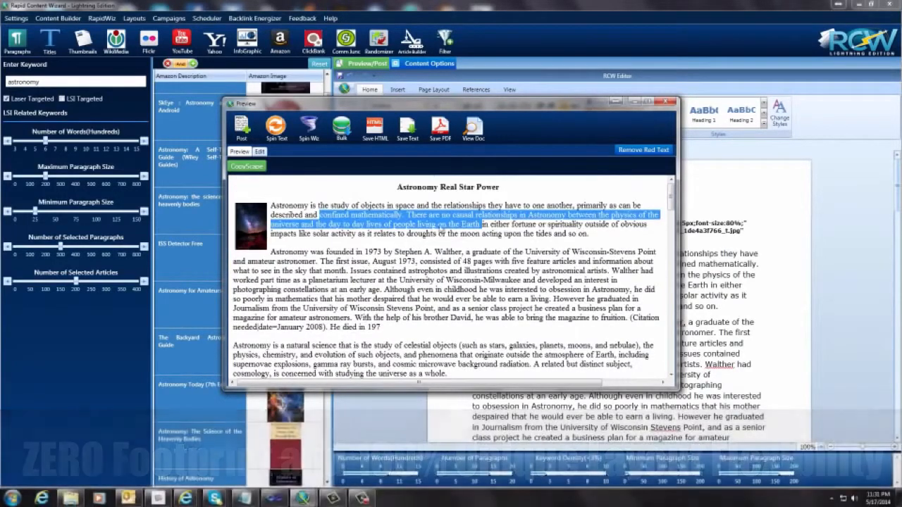
scroll(296, 257, down, 6)
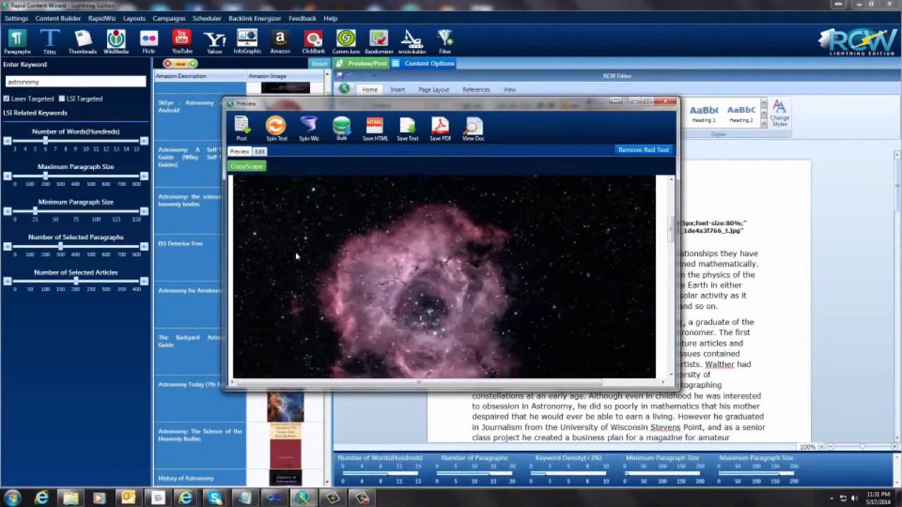
scroll(295, 252, down, 5)
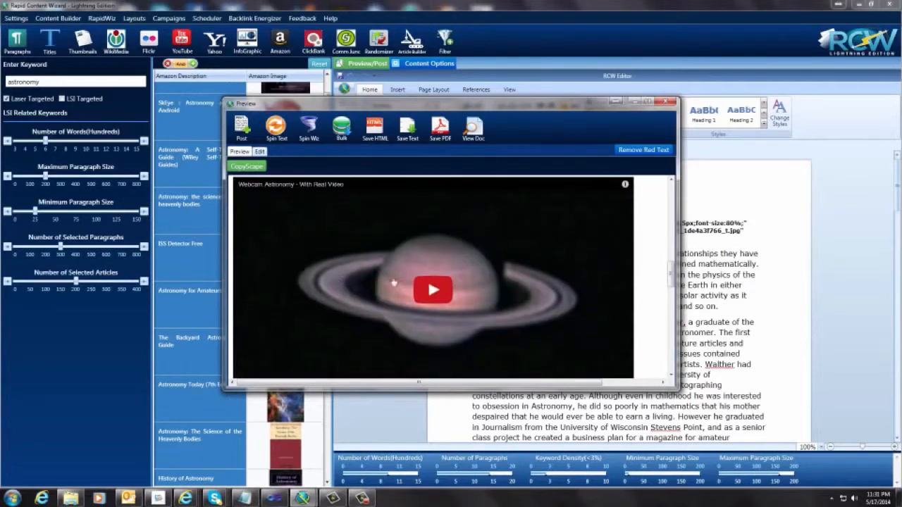
scroll(290, 254, down, 3)
scroll(290, 254, down, 4)
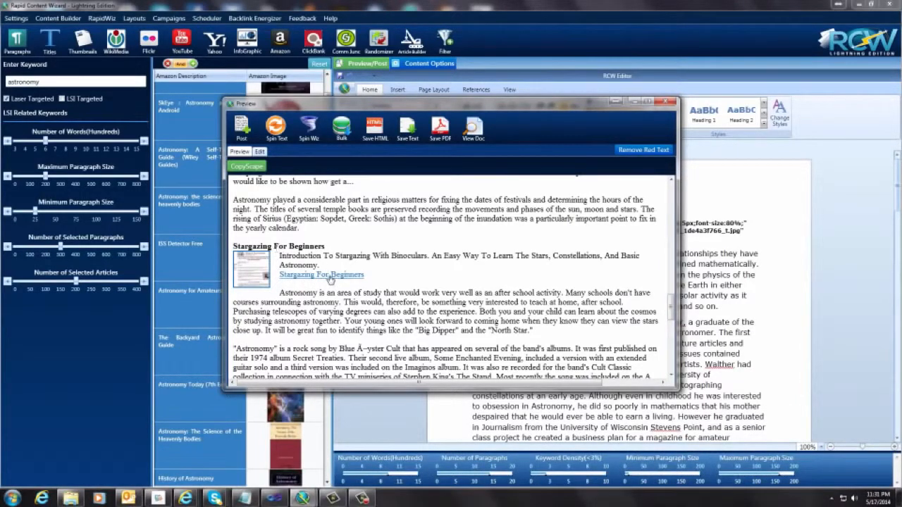
scroll(416, 252, down, 10)
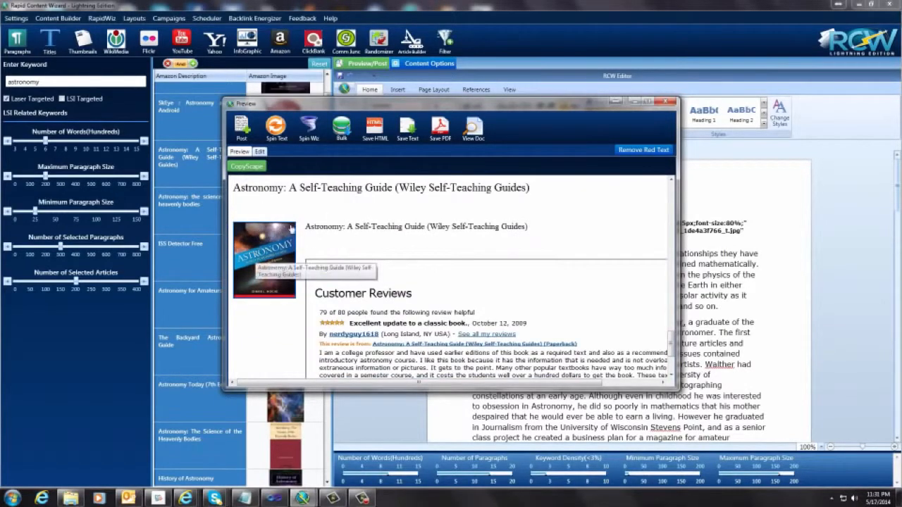
scroll(327, 282, down, 3)
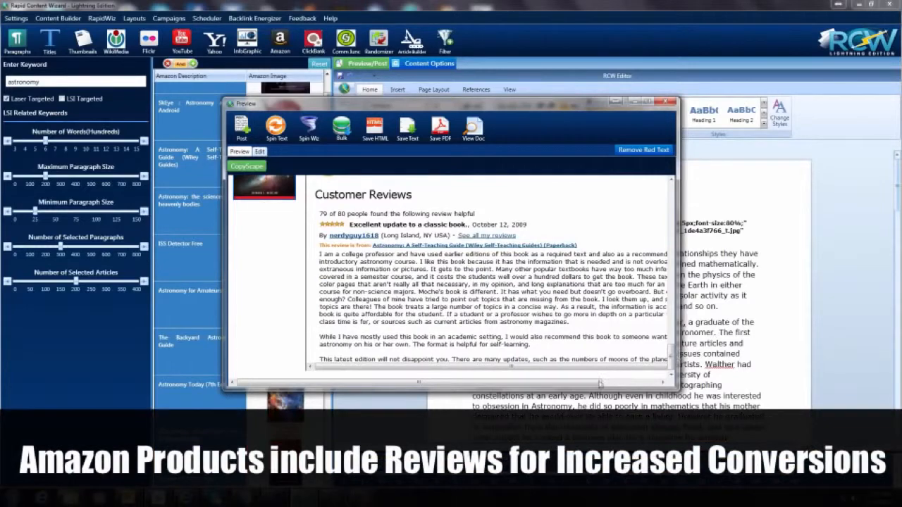
drag(589, 383, 645, 383)
scroll(566, 378, up, 6)
drag(576, 382, 518, 383)
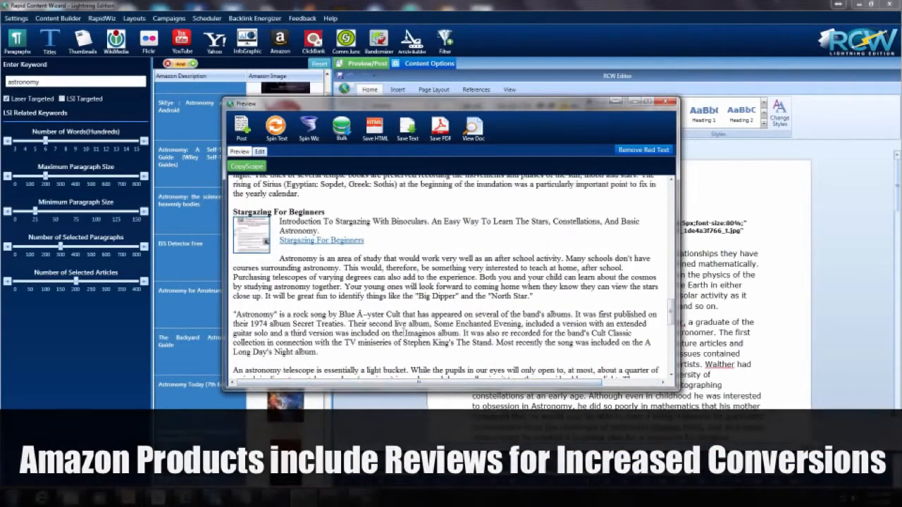
scroll(425, 242, up, 2)
scroll(423, 241, up, 15)
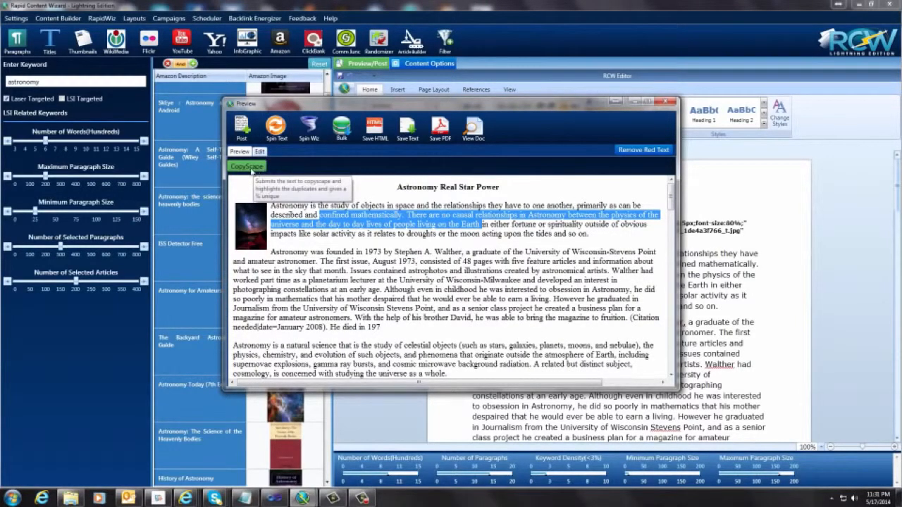
Step: Check the article's uniqueness with CopyScape and review the text for highlighted duplicate passages
click(259, 167)
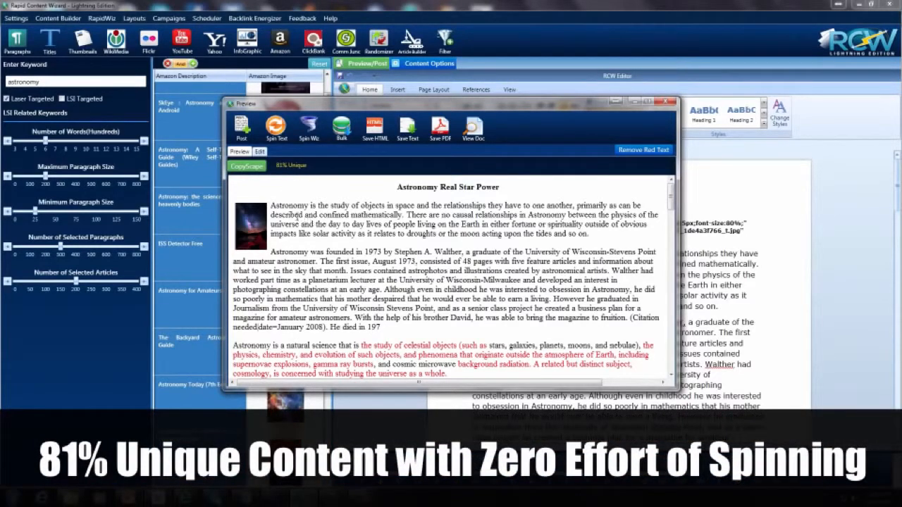
scroll(296, 215, down, 3)
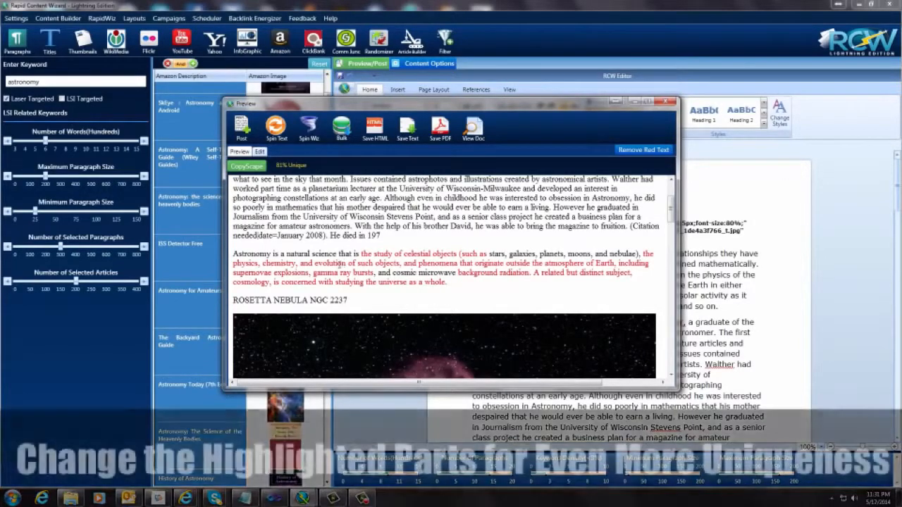
scroll(294, 265, down, 10)
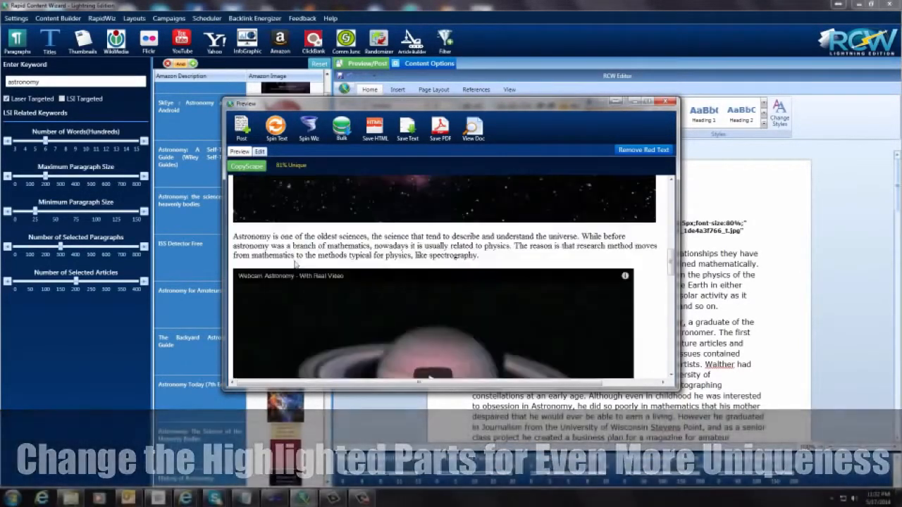
scroll(295, 265, down, 5)
scroll(296, 264, up, 5)
scroll(294, 264, up, 3)
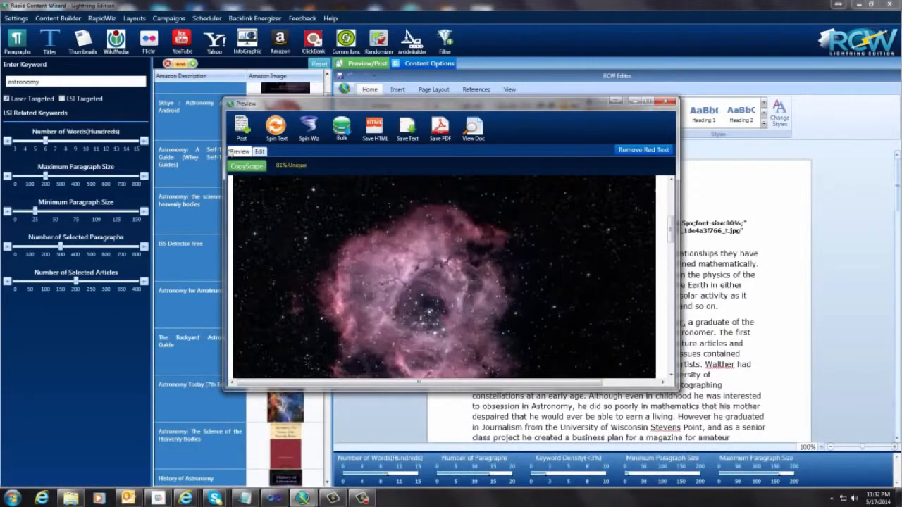
Step: Look over the flagged passages in the article's editable text and clear the red highlighting from the rendered preview
click(260, 152)
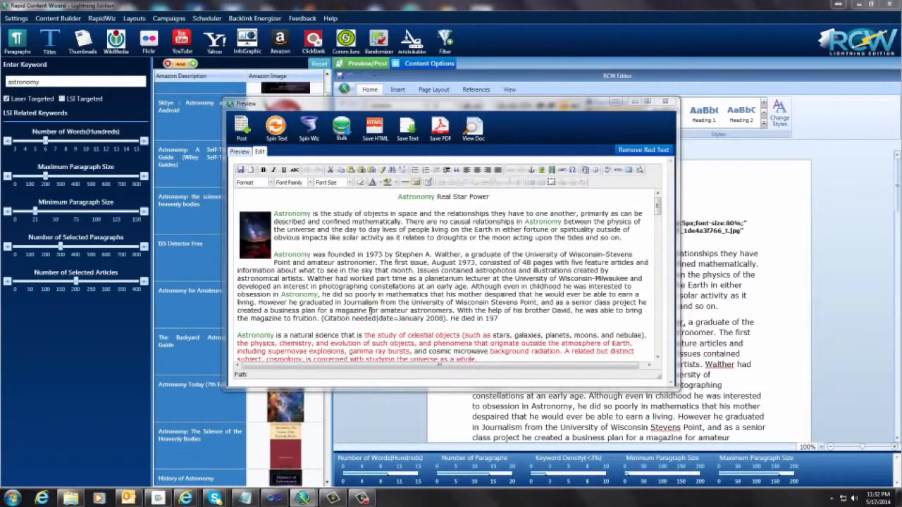
drag(390, 274, 440, 273)
scroll(314, 272, down, 3)
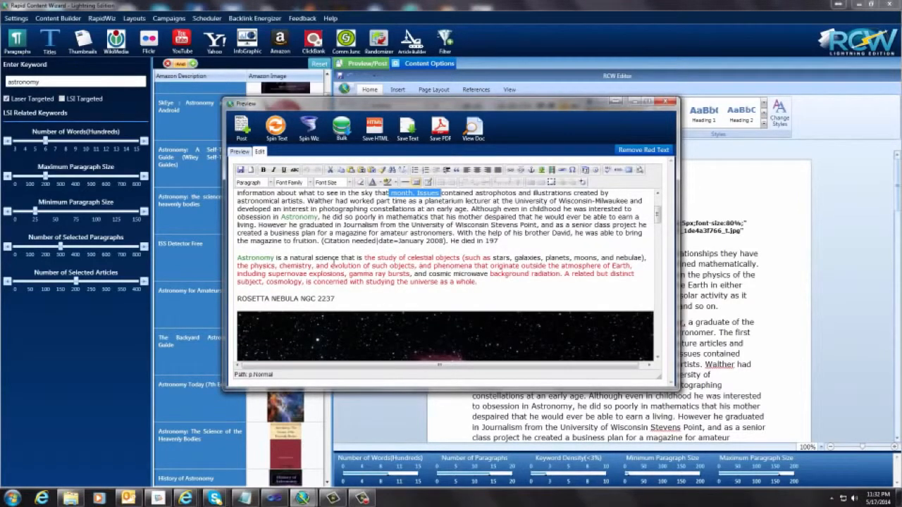
scroll(392, 268, down, 5)
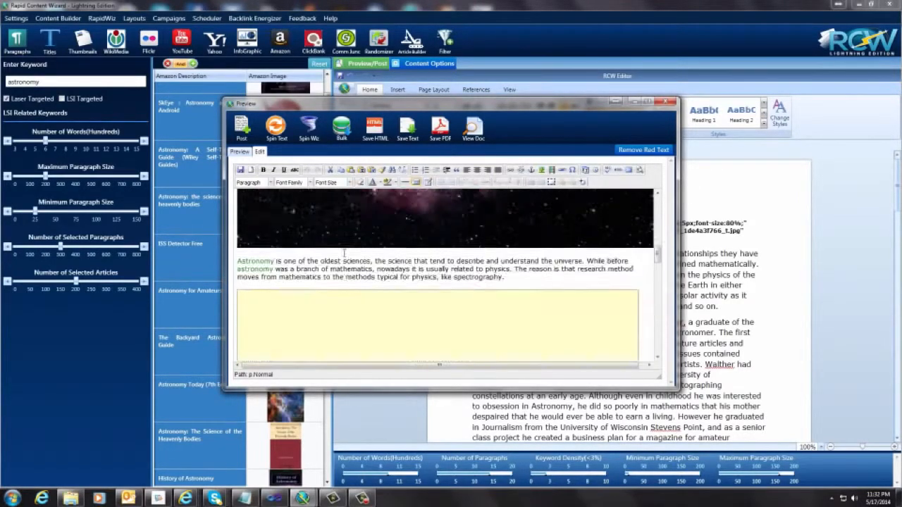
scroll(344, 253, up, 5)
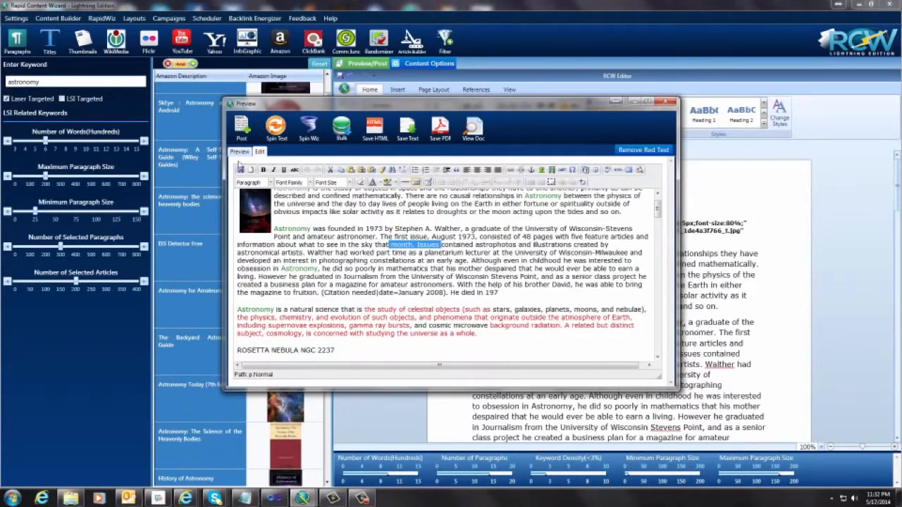
click(239, 152)
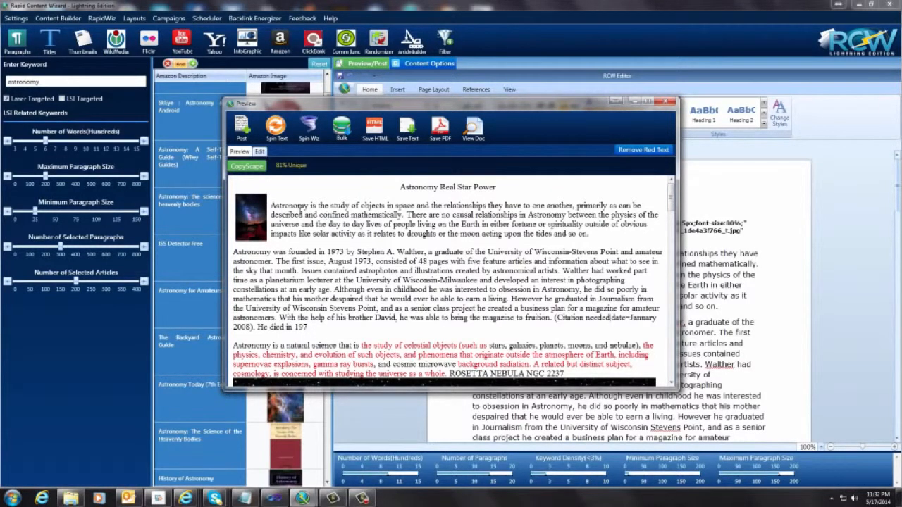
click(648, 152)
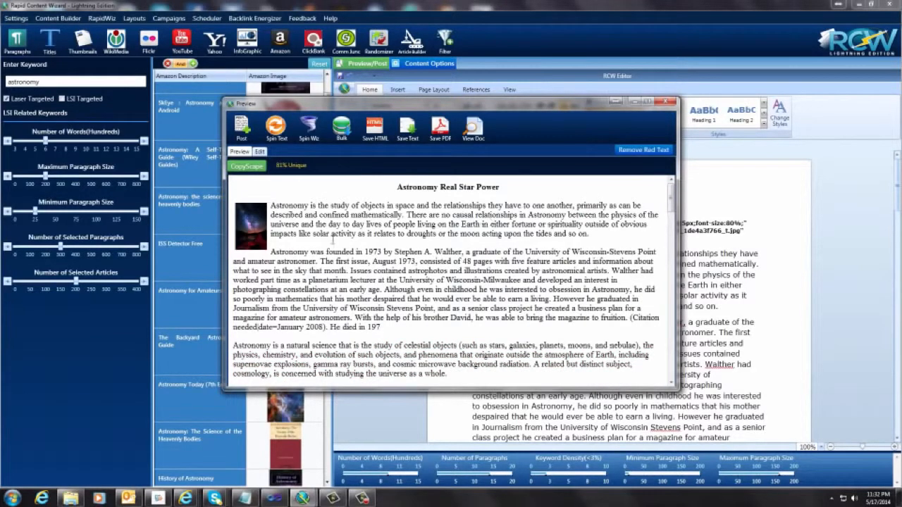
Step: Start posting the article, load the saved WordPress site reversecelllookupsecrets.com with category Articles, and enable Facebook sharing for it
click(242, 129)
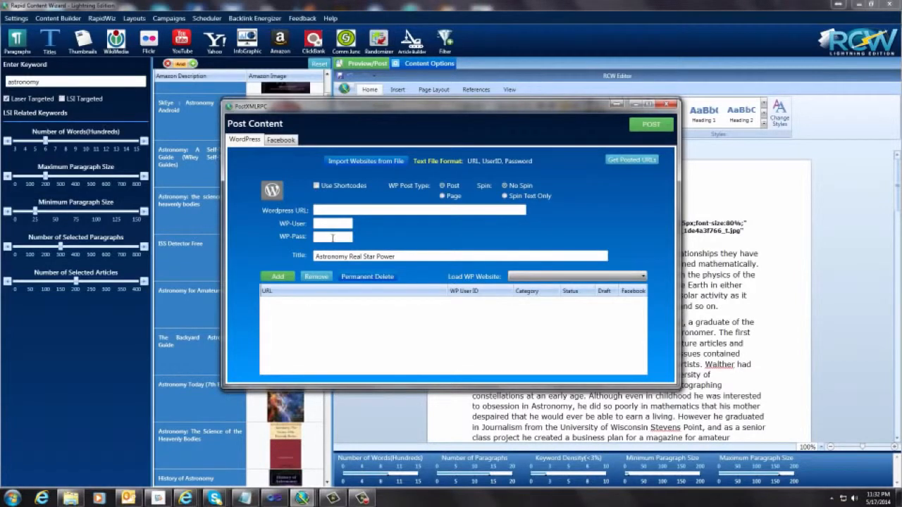
click(575, 277)
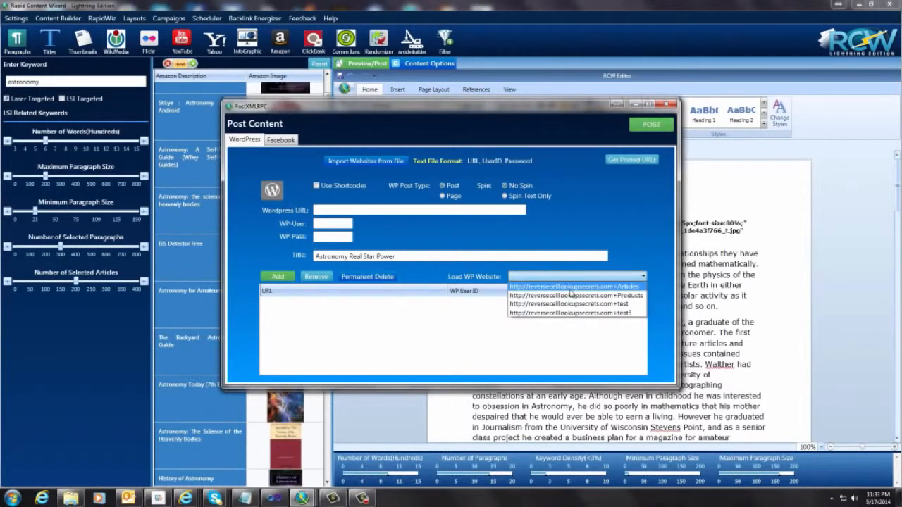
click(571, 288)
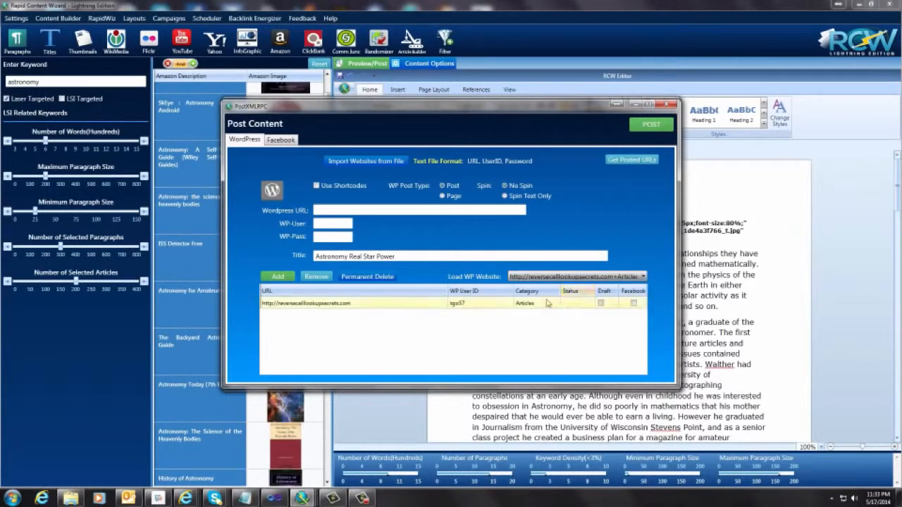
click(633, 305)
click(633, 305)
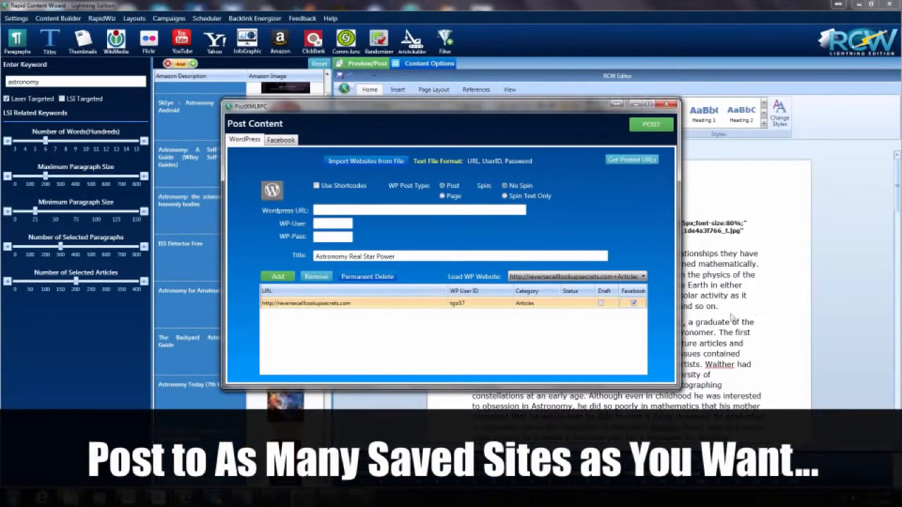
Step: Enable Facebook posting, retrieve the account's pages and groups, and choose the first Reverse Cell Lookup page as the target
click(281, 140)
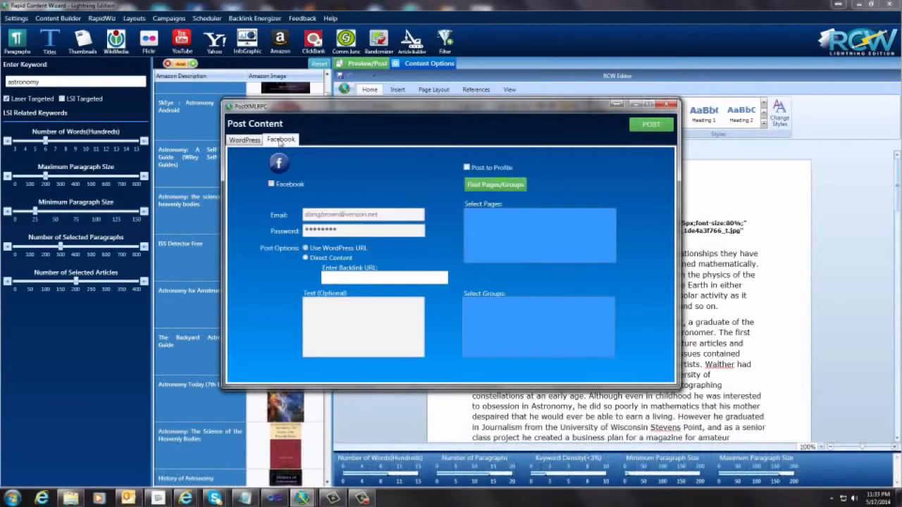
click(271, 184)
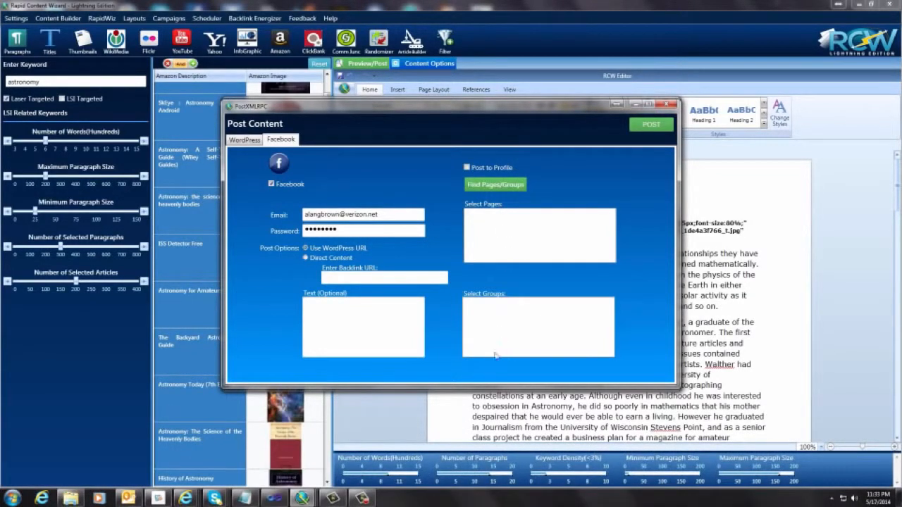
click(494, 186)
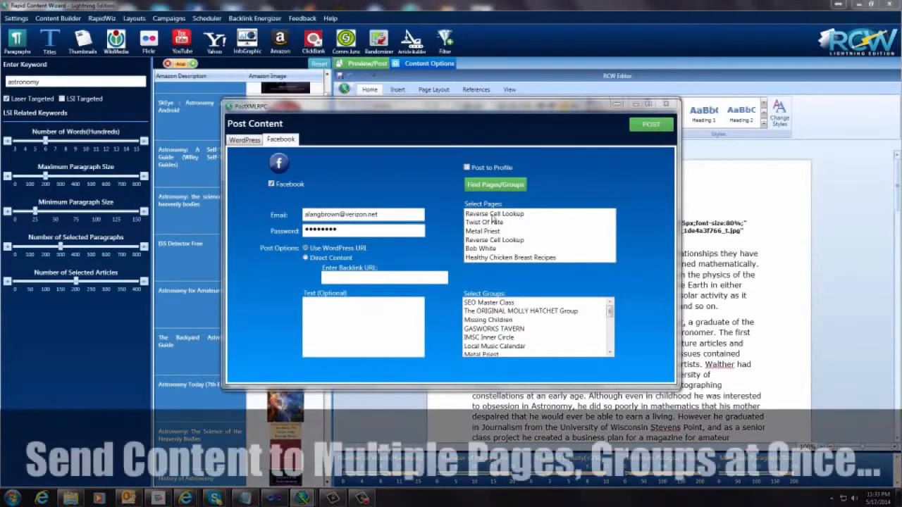
click(474, 213)
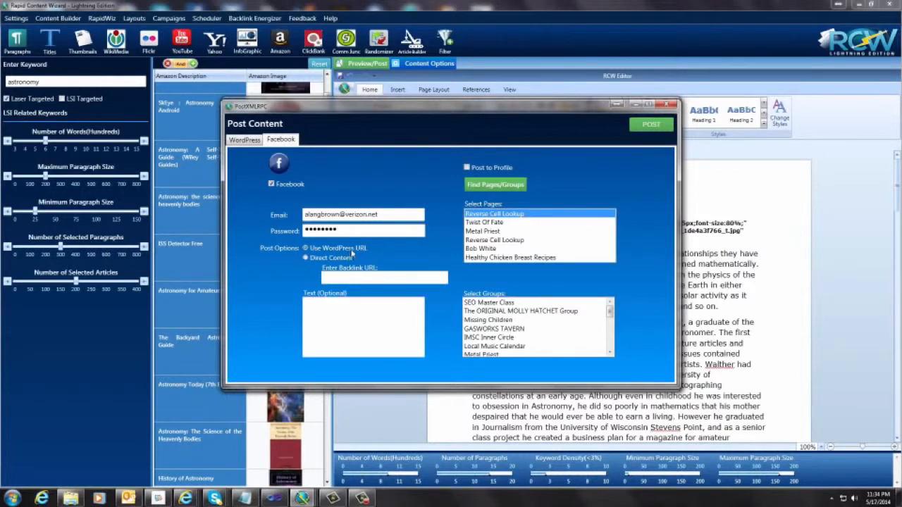
Step: Set the optional Facebook text to "Check This Out!" and publish the article to the WordPress site and Facebook
click(348, 315)
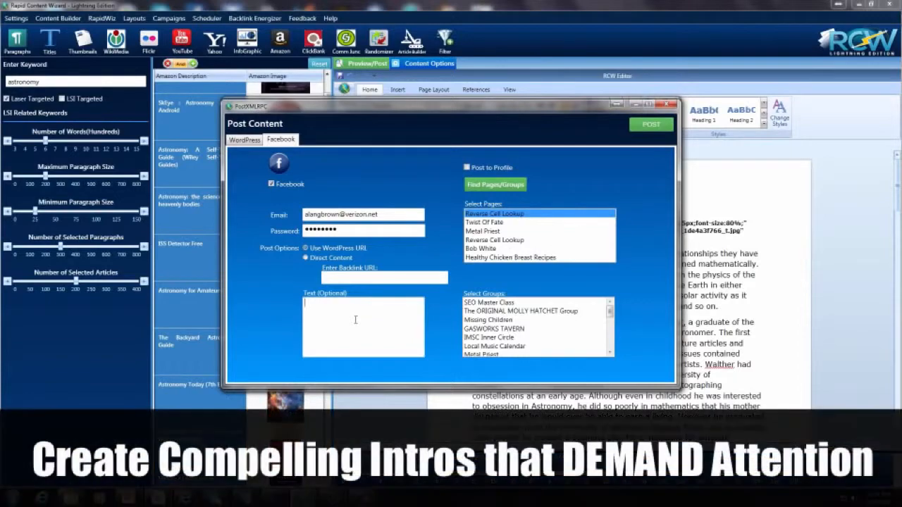
text(Check This Out!)
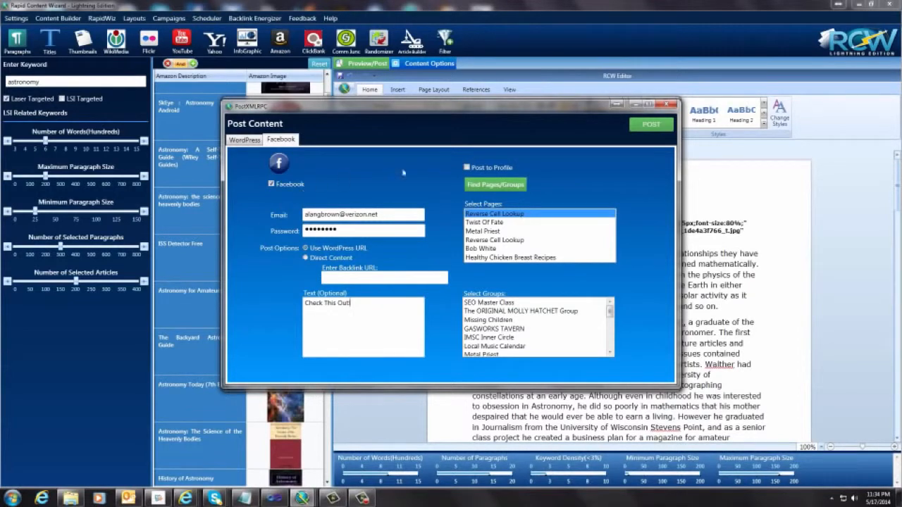
click(244, 140)
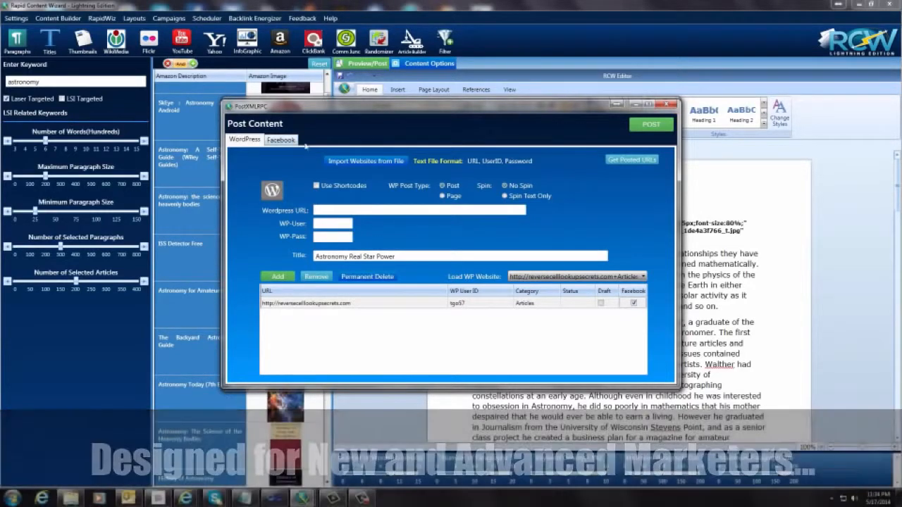
click(652, 126)
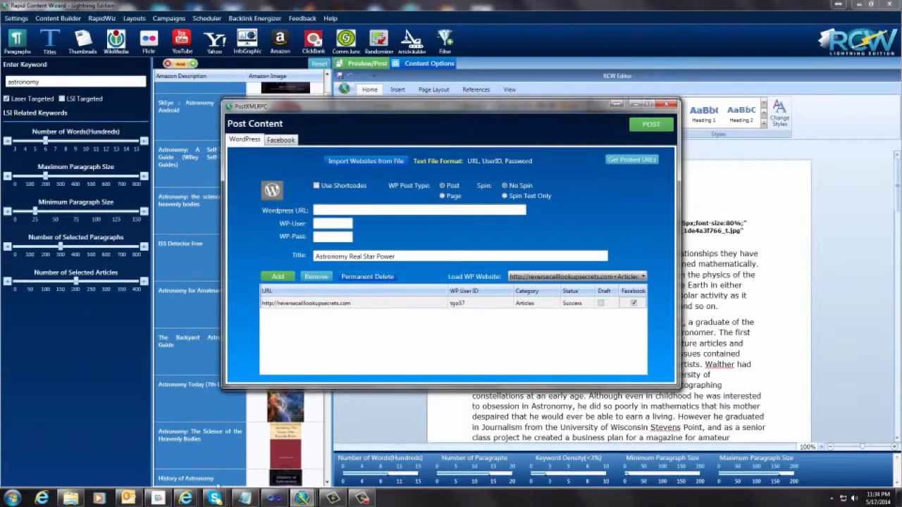
Step: Switch to Facebook in Internet Explorer, locate the new astronomy post in the news feed, and open the Reverse Cell Lookup page
mouse_move(187, 498)
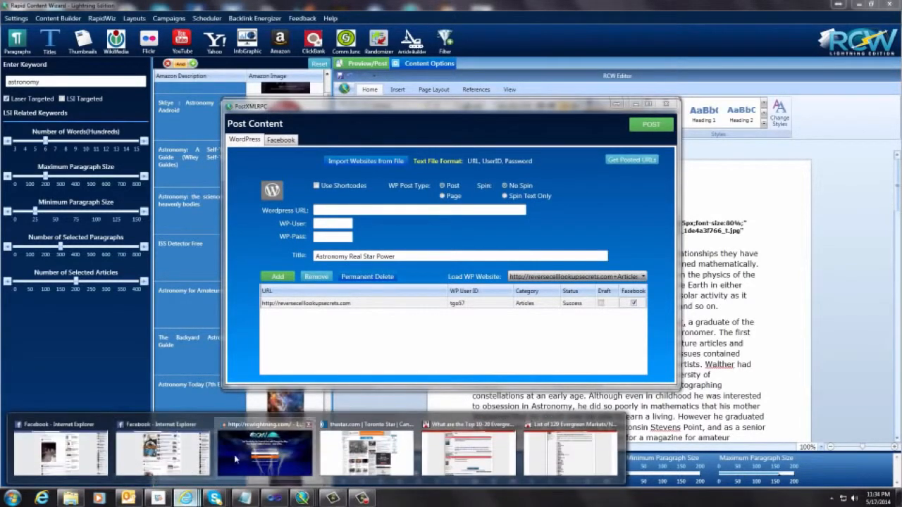
click(148, 467)
click(487, 61)
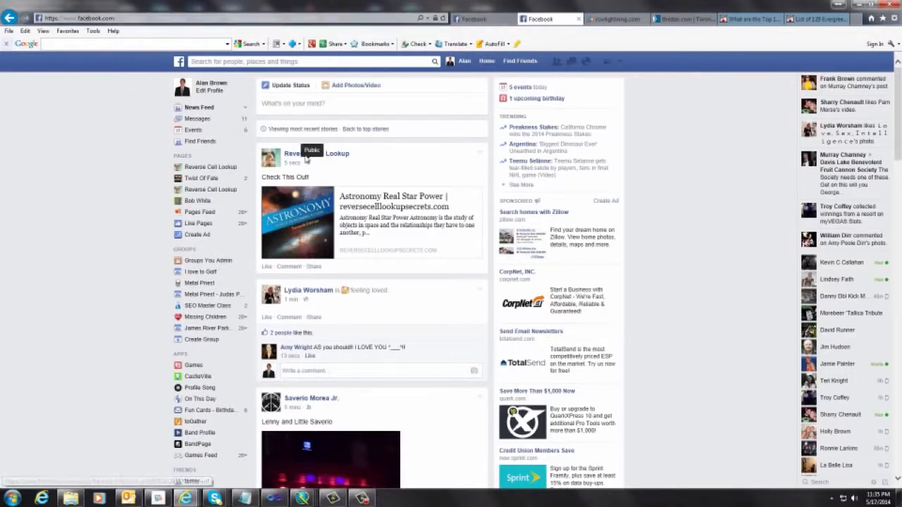
mouse_move(330, 158)
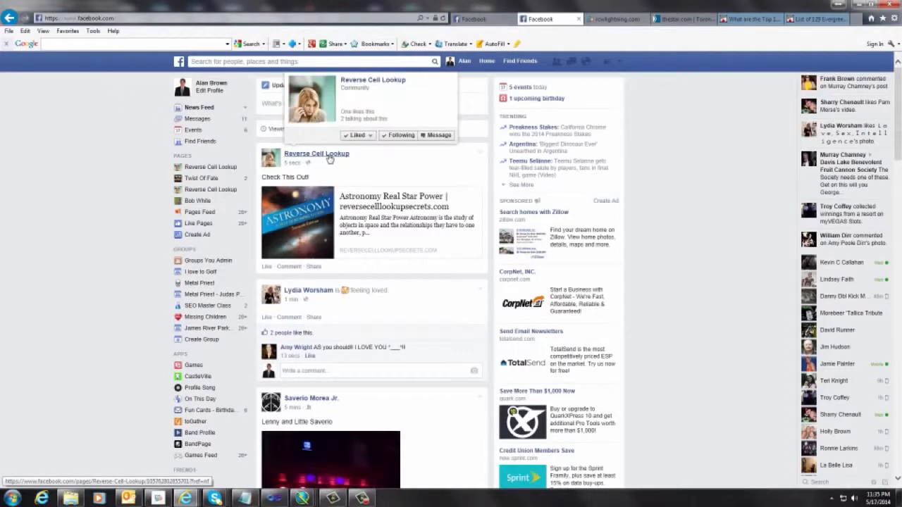
click(330, 158)
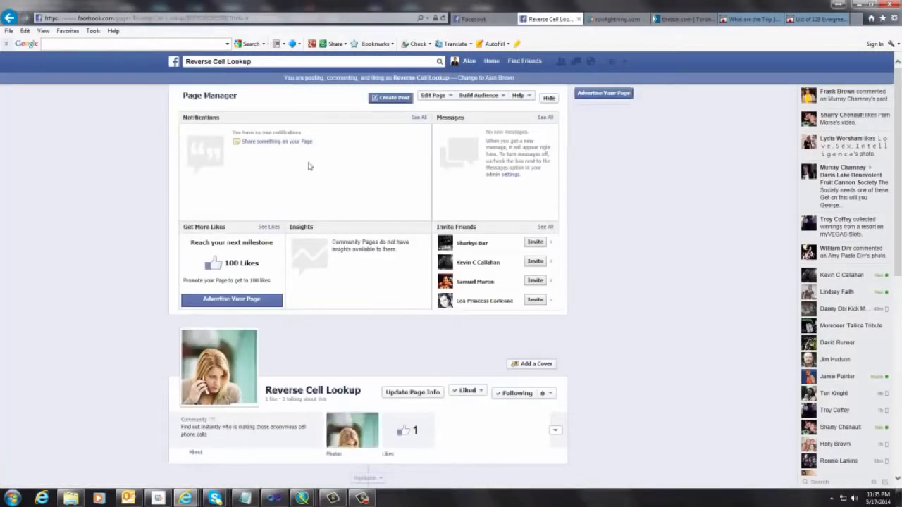
Step: Check the "Check This Out!" post on the Reverse Cell Lookup page and open its "Astronomy Real Star Power" link
scroll(94, 261, down, 3)
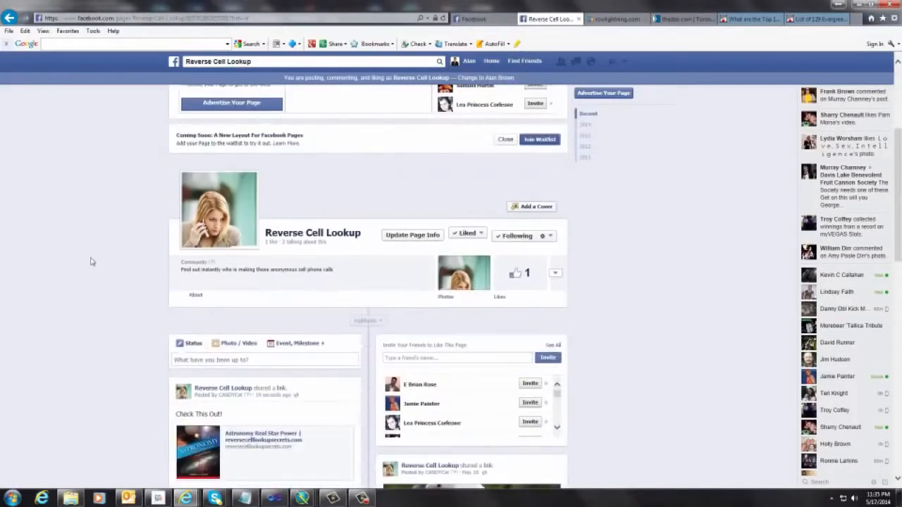
scroll(101, 261, down, 2)
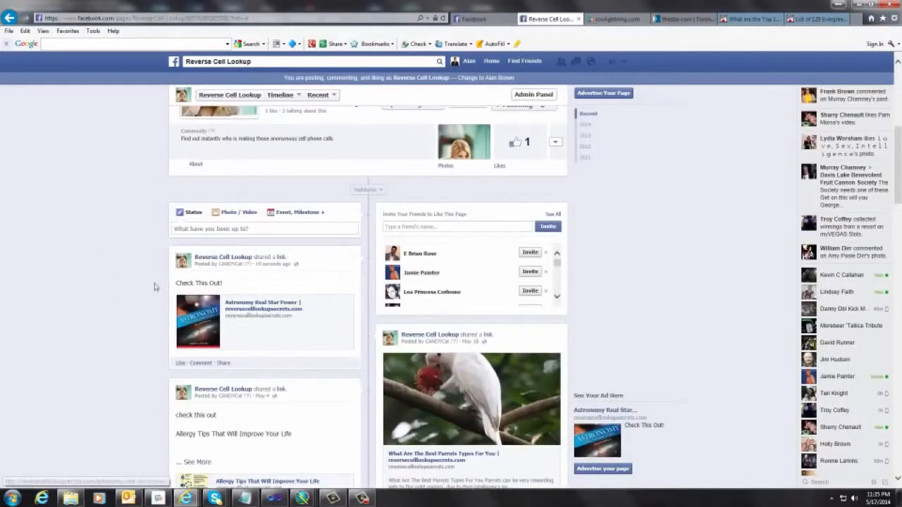
drag(175, 288, 229, 290)
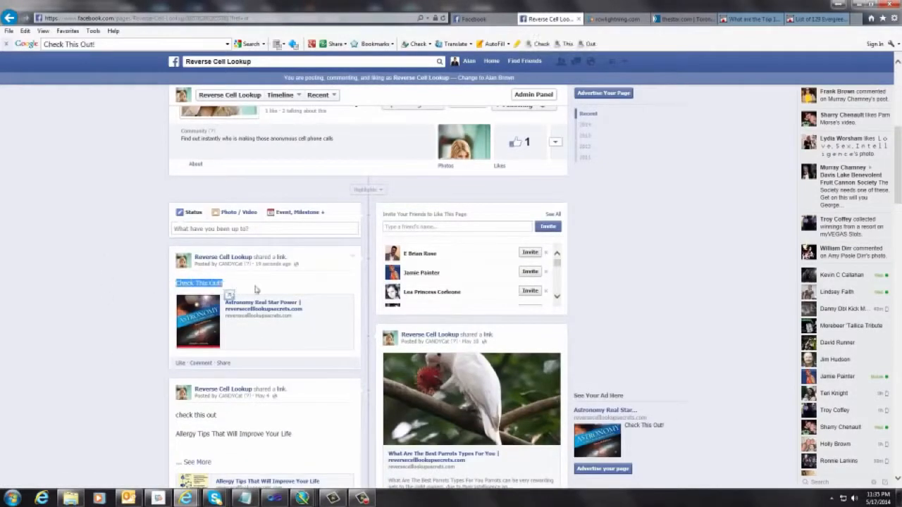
click(255, 289)
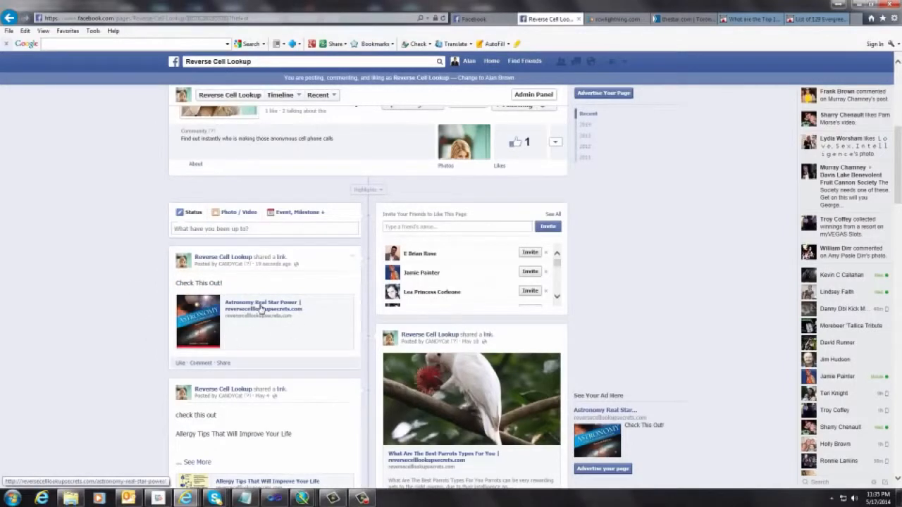
click(259, 308)
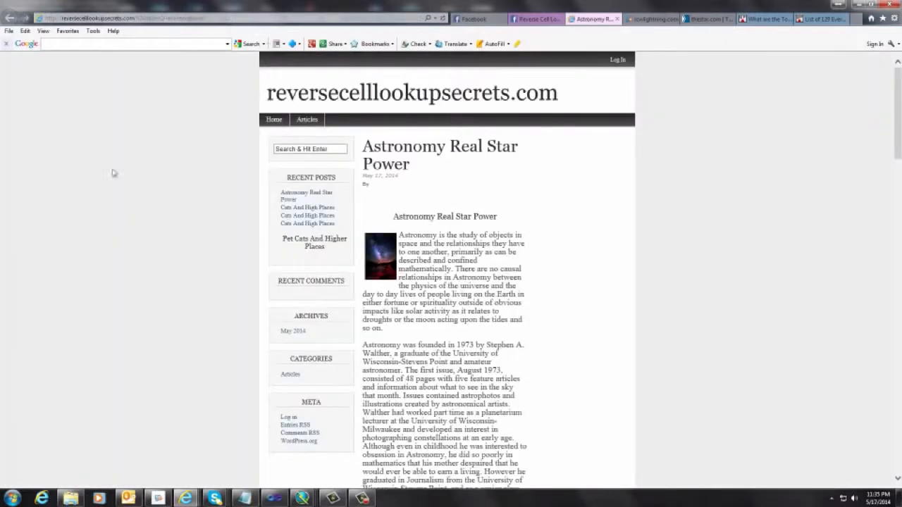
Step: Examine the published WordPress article from title to Amazon product, including its thumbnail, nebula image, video and Stargazing For Beginners link
triple_click(420, 218)
click(469, 259)
scroll(469, 259, down, 6)
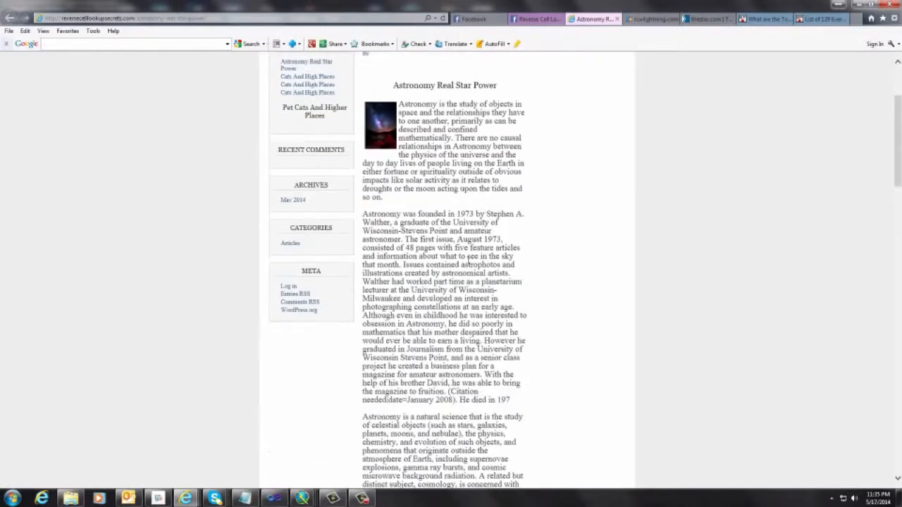
scroll(406, 183, up, 4)
scroll(441, 251, down, 6)
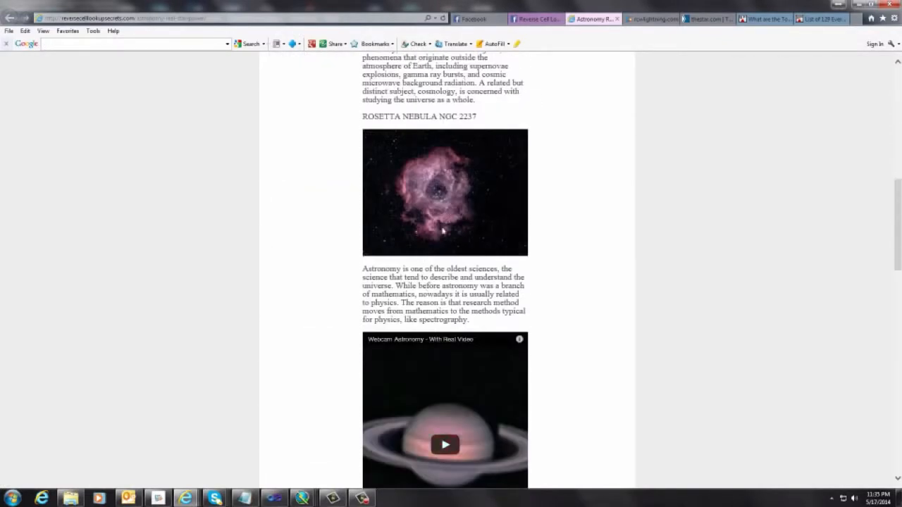
scroll(202, 325, down, 5)
scroll(202, 325, down, 1)
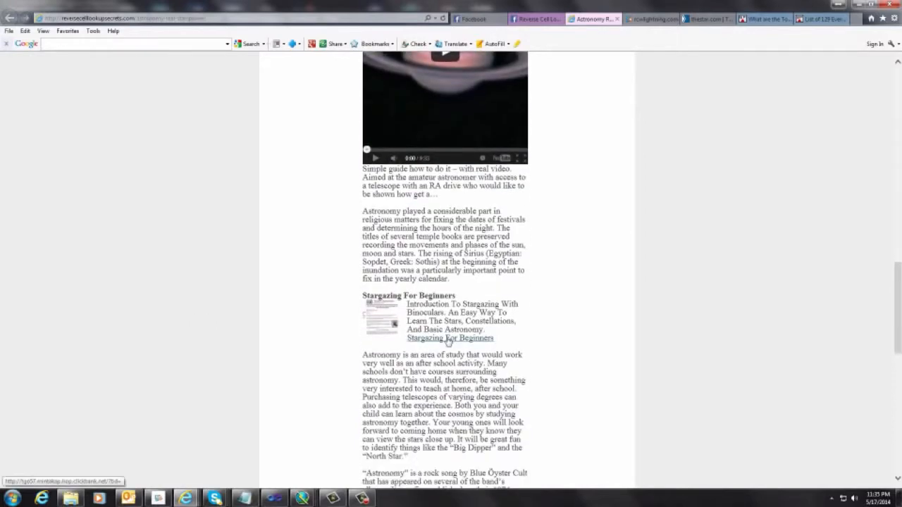
scroll(312, 335, down, 5)
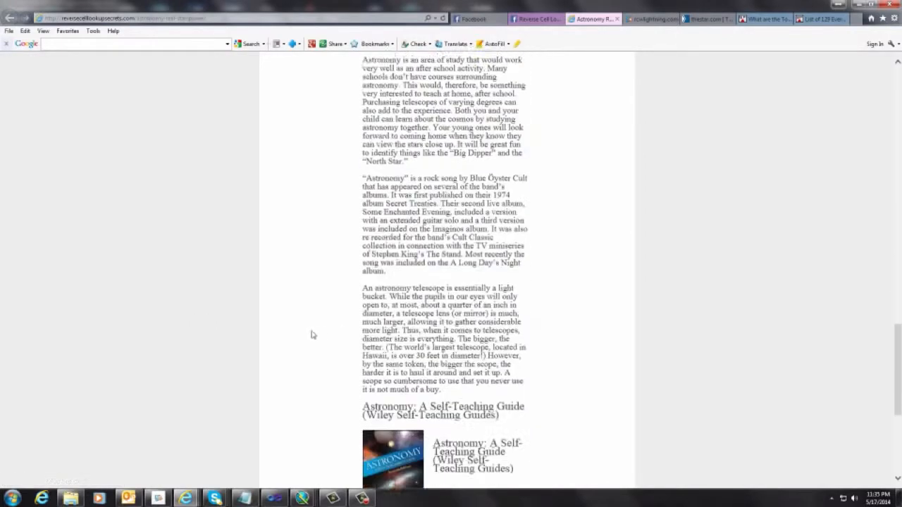
mouse_move(312, 335)
scroll(501, 377, down, 1)
scroll(496, 374, up, 8)
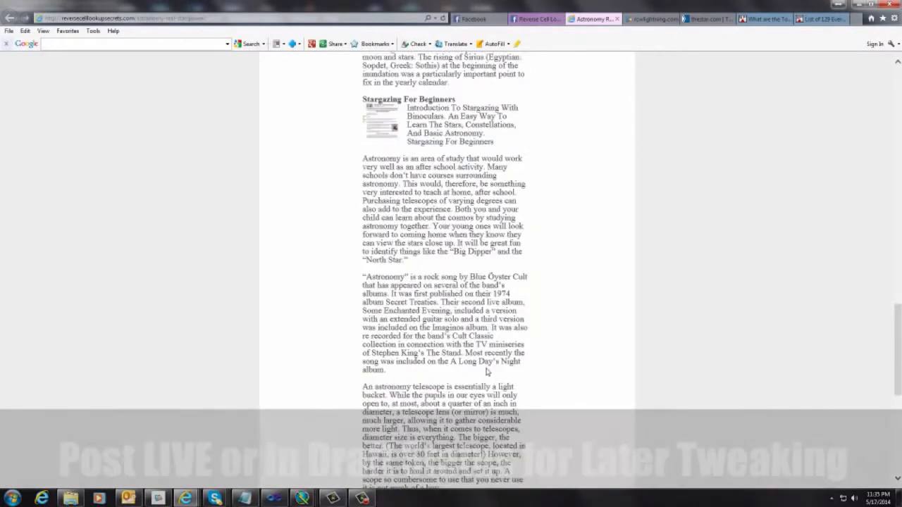
scroll(492, 374, up, 10)
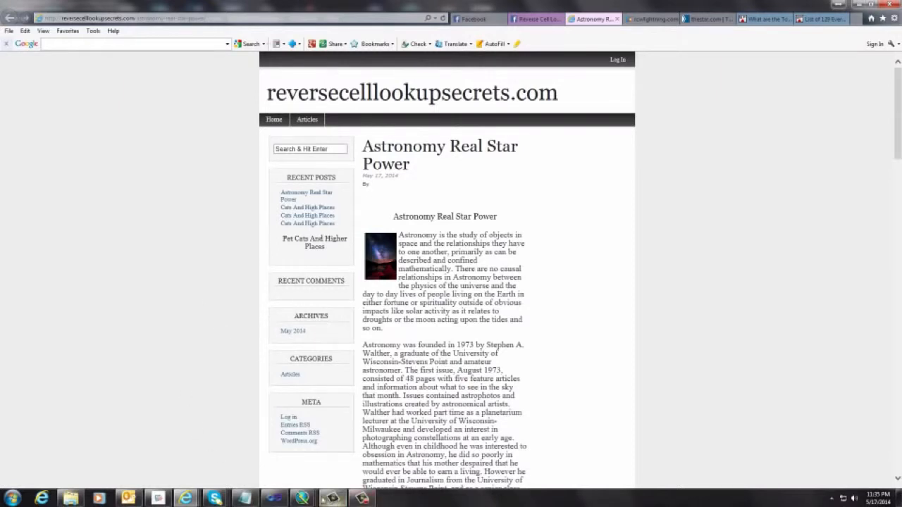
Step: Switch back to Rapid Content Wizard and close the PostXMLRPC posting window and the article's Preview window
mouse_move(303, 500)
click(212, 459)
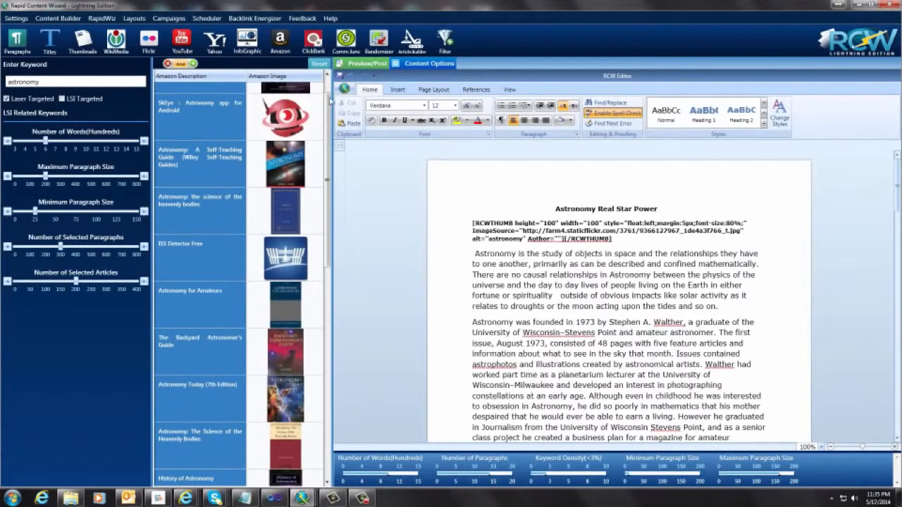
mouse_move(305, 500)
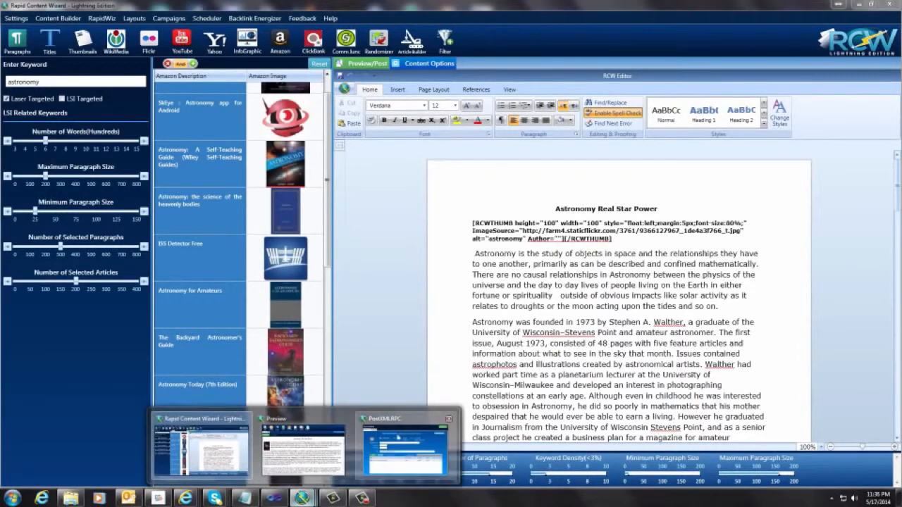
click(450, 420)
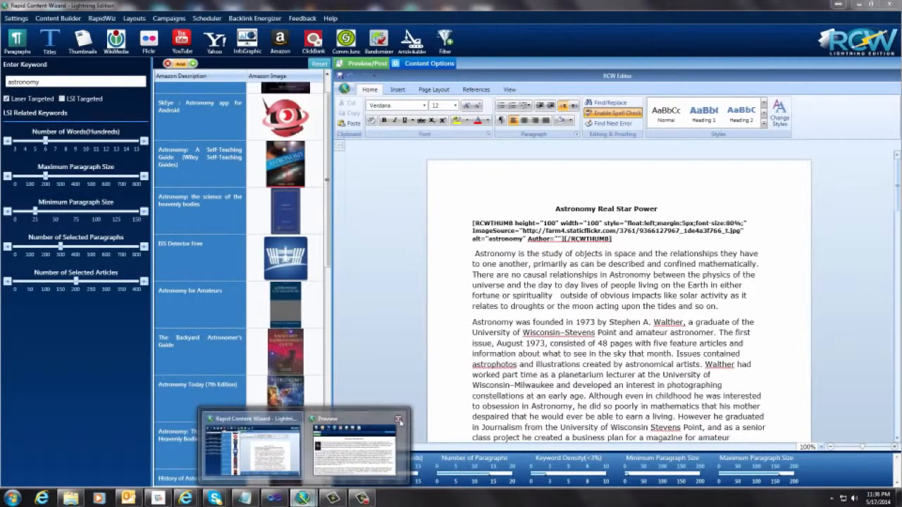
click(398, 421)
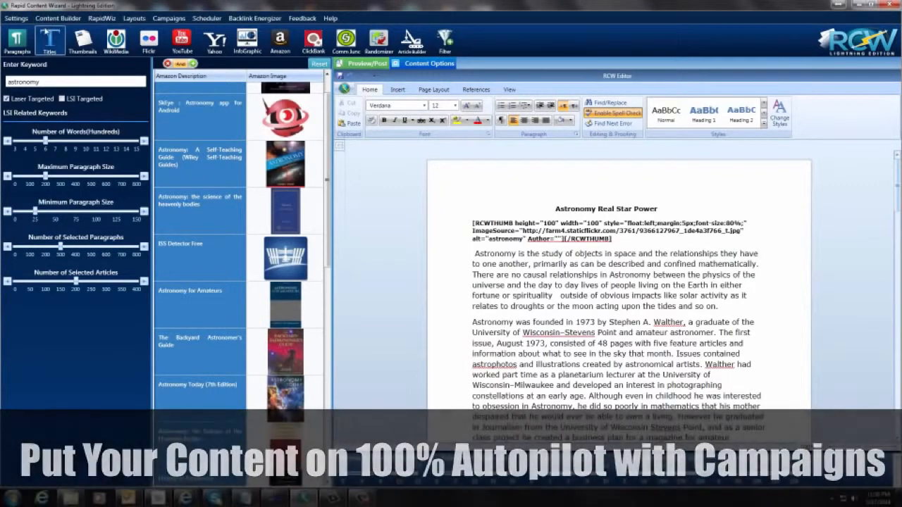
Step: Start a new RapidWiz campaign with the keyword "astronomy"
click(103, 20)
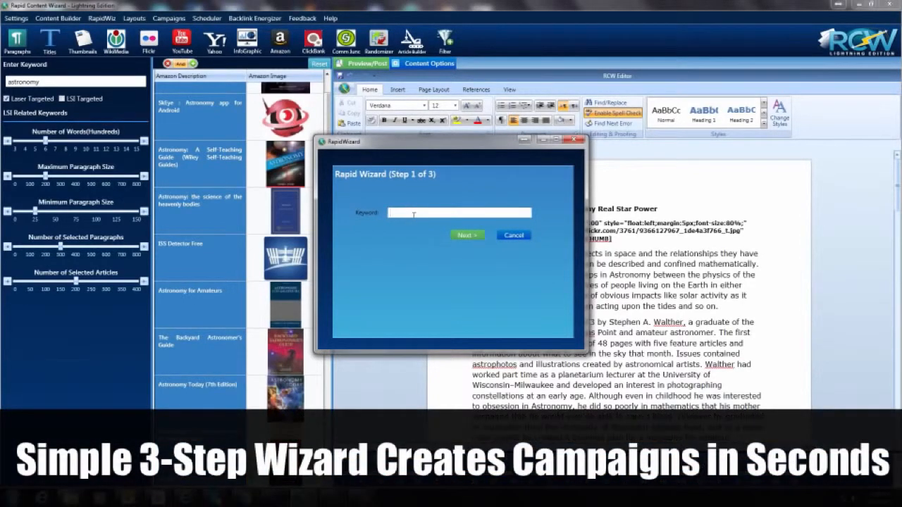
text(astronomy)
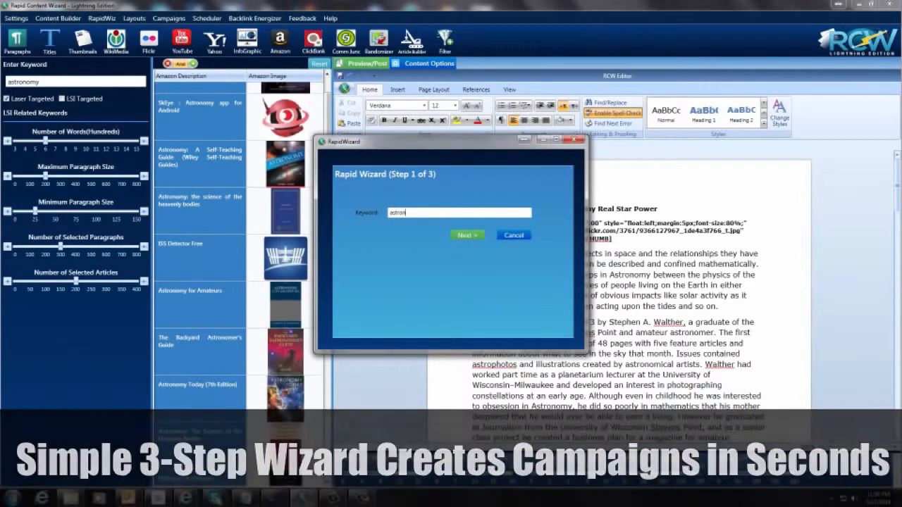
click(474, 238)
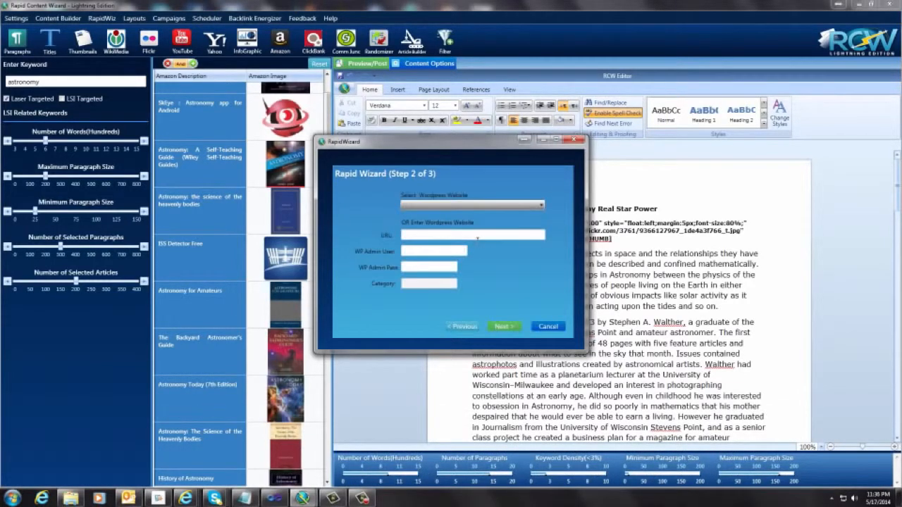
Step: Choose the saved reversecelllookupsecrets.com site with the Articles category and finish the campaign with Spin Content turned off
click(491, 205)
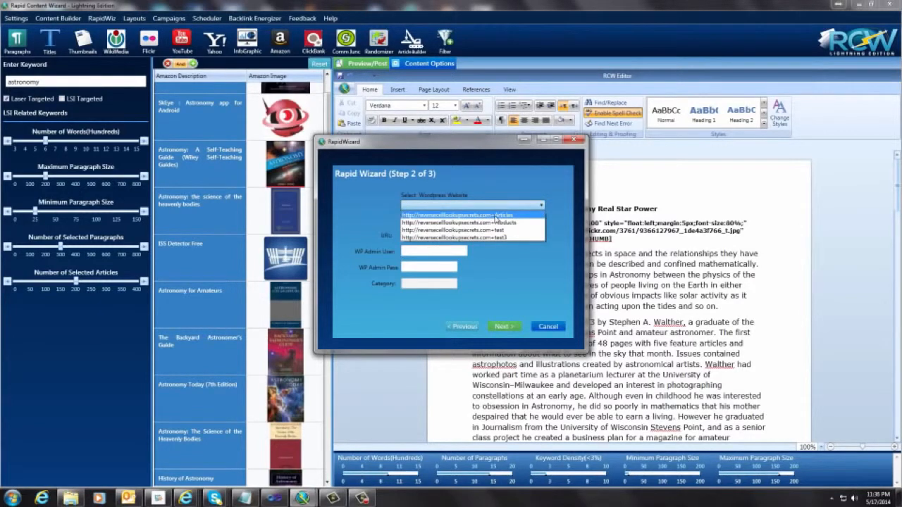
click(496, 216)
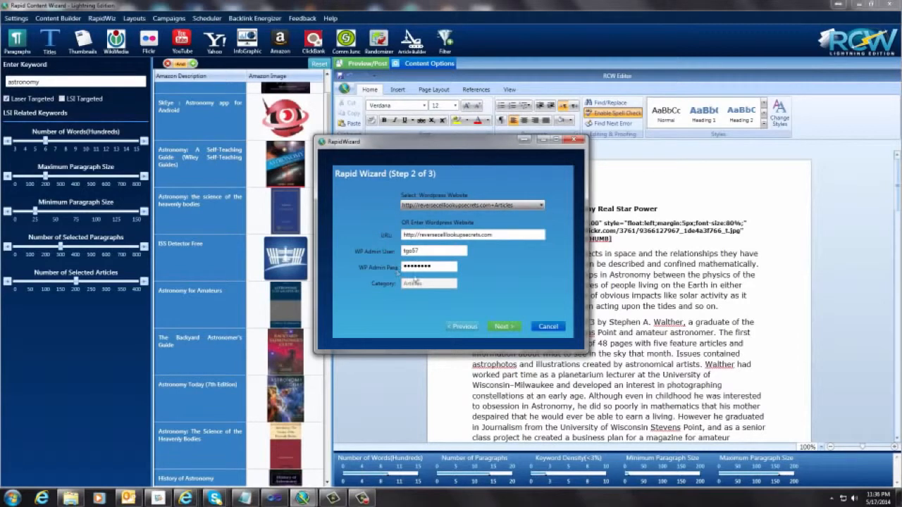
click(503, 327)
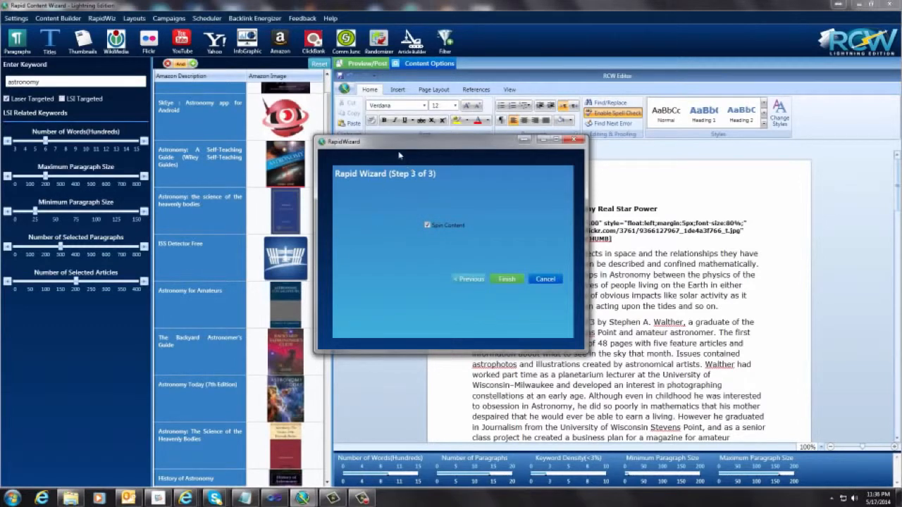
click(427, 225)
click(513, 282)
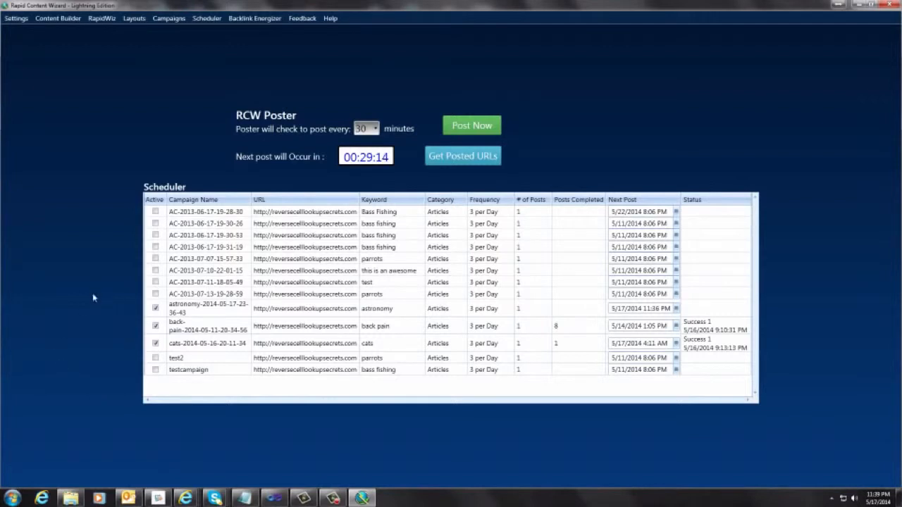
Step: Find the new astronomy campaign in the Scheduler and load it in the campaign editor
click(208, 312)
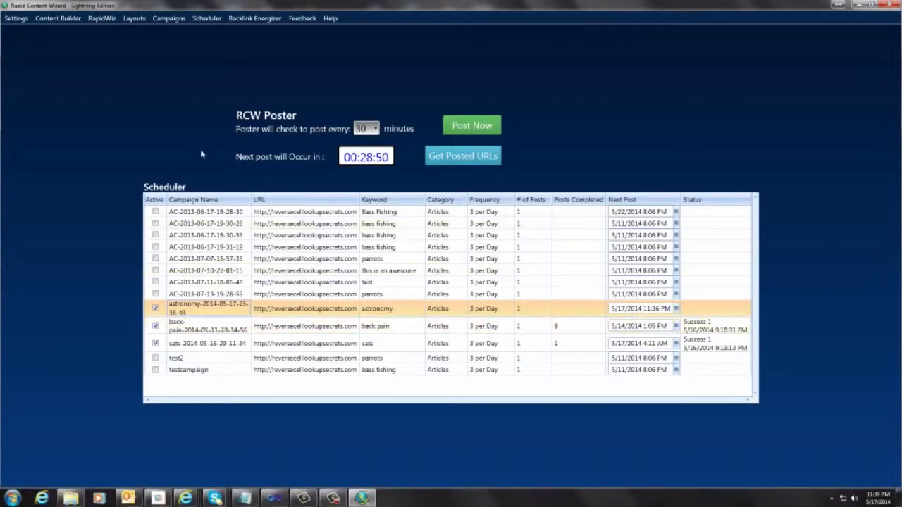
click(170, 18)
click(360, 151)
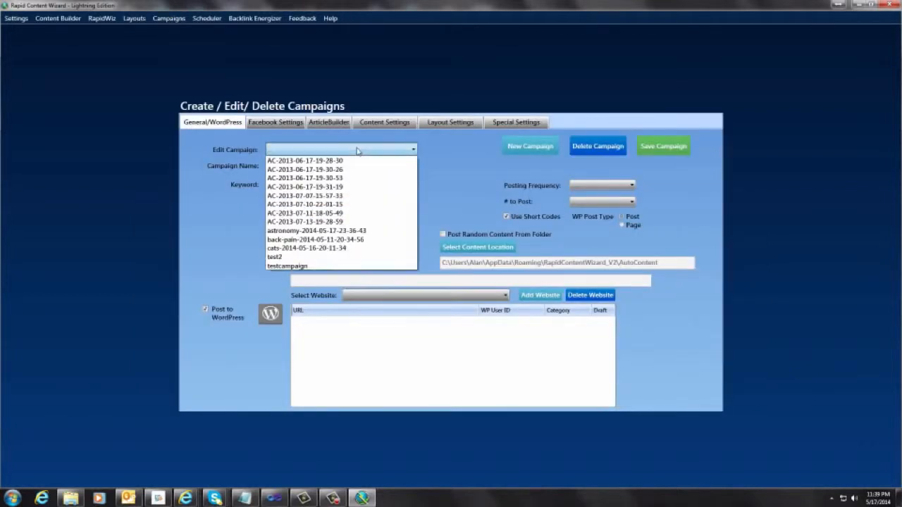
click(339, 232)
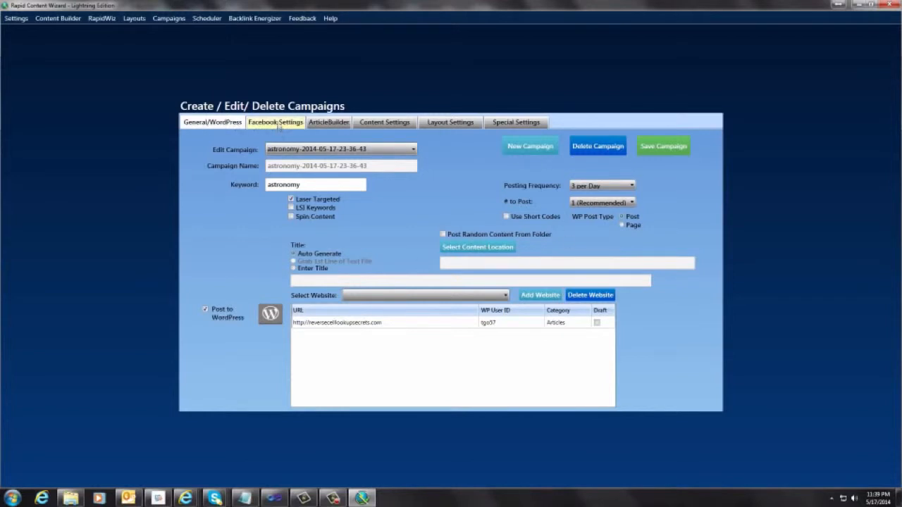
Step: Review the astronomy campaign's Facebook, ArticleBuilder, content and layout settings
click(280, 125)
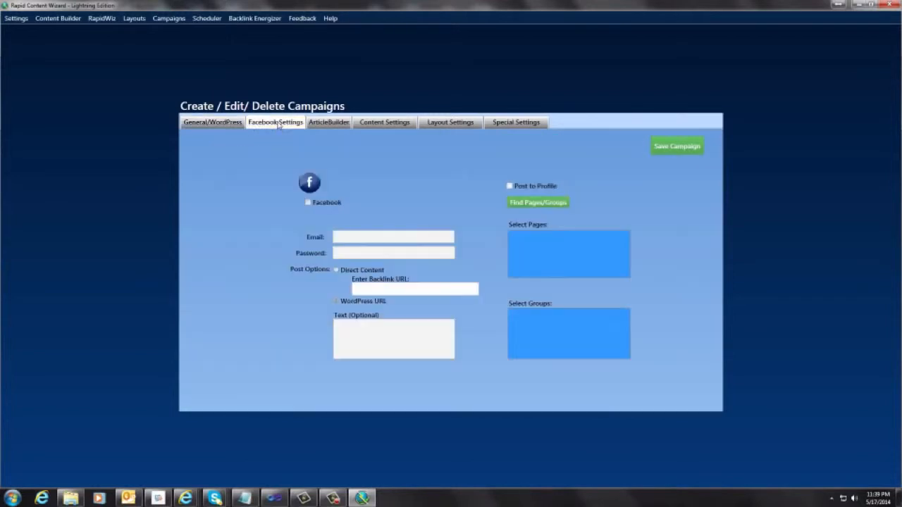
click(330, 127)
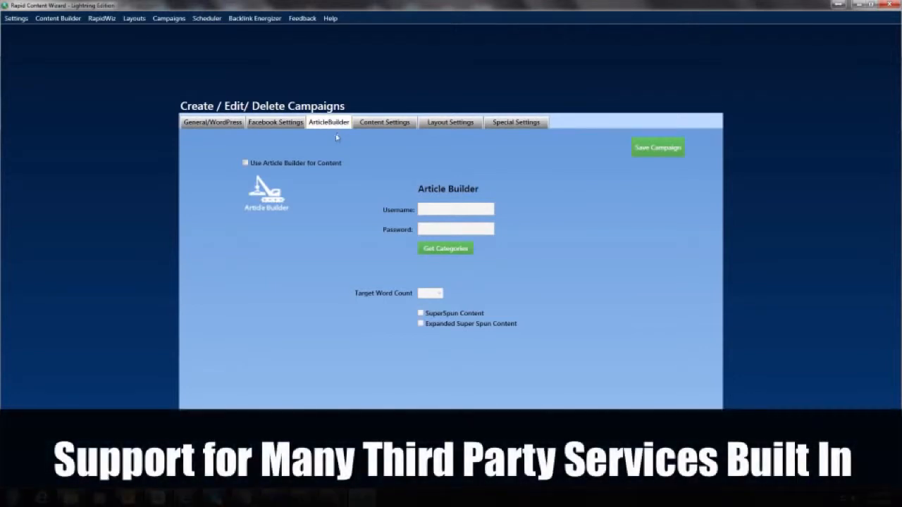
click(390, 126)
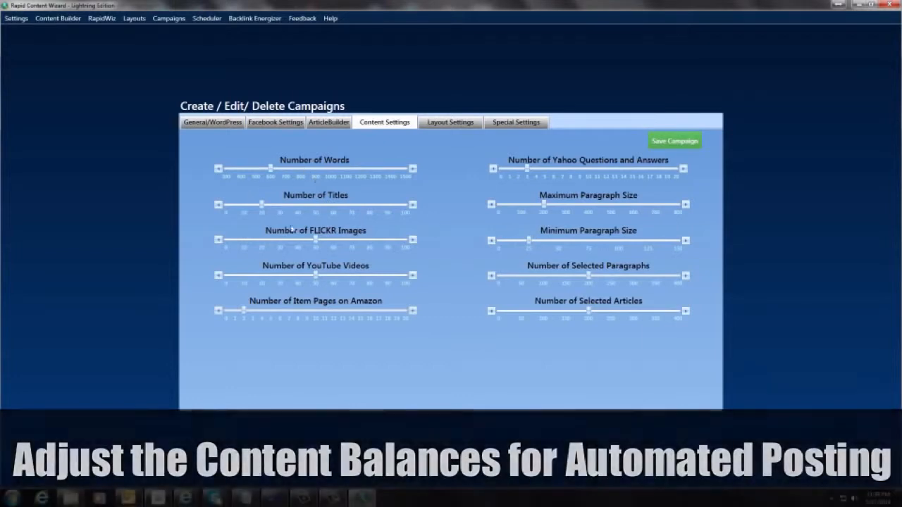
click(449, 124)
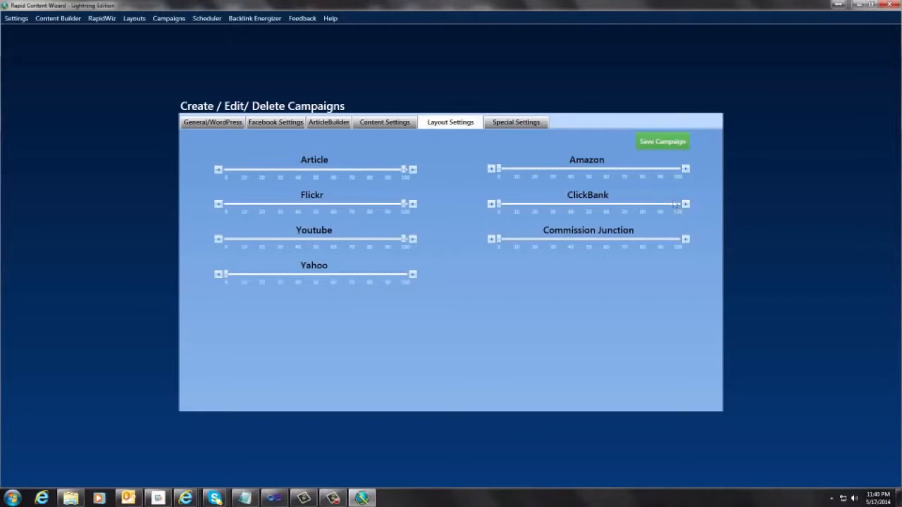
Step: Review the campaign's special settings for Amazon API, YouTube, ClickBank and OnlyWire
click(512, 127)
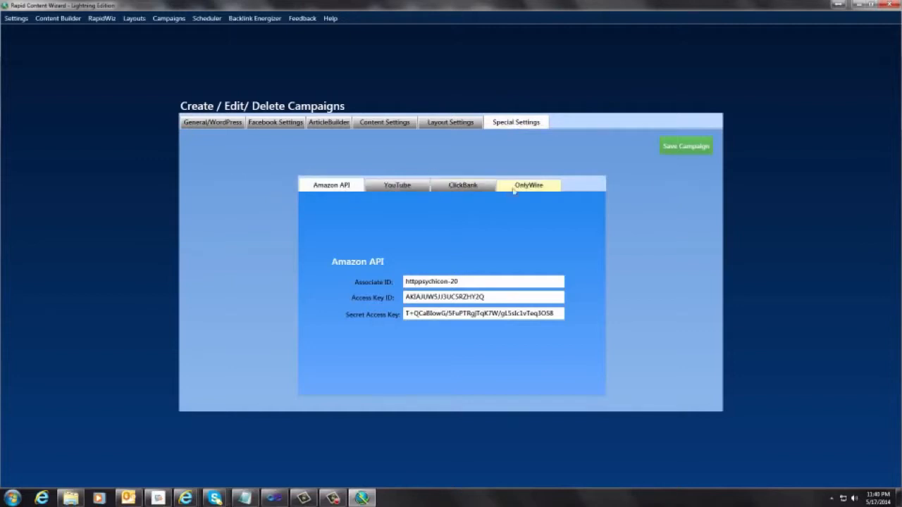
click(413, 187)
click(469, 186)
click(529, 187)
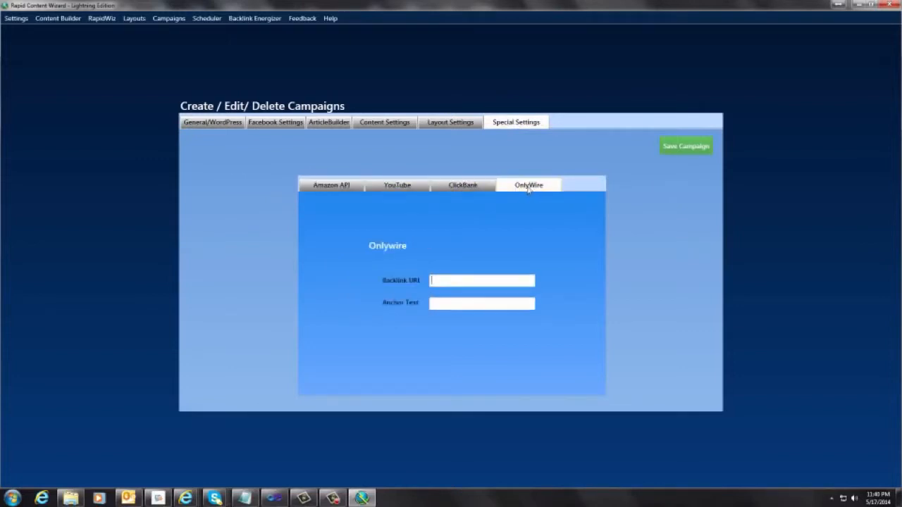